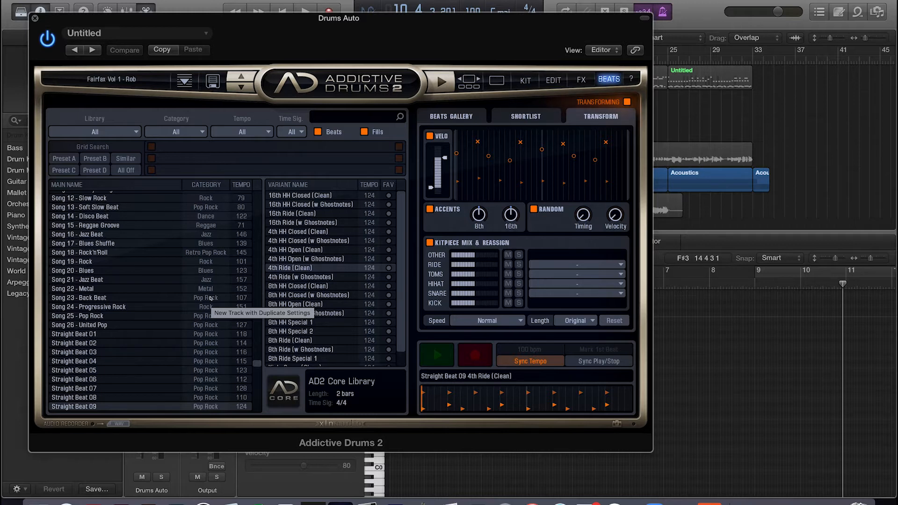
{"action": "left_click_drag", "start_coordinate": [161, 20], "coordinate": [261, 158]}
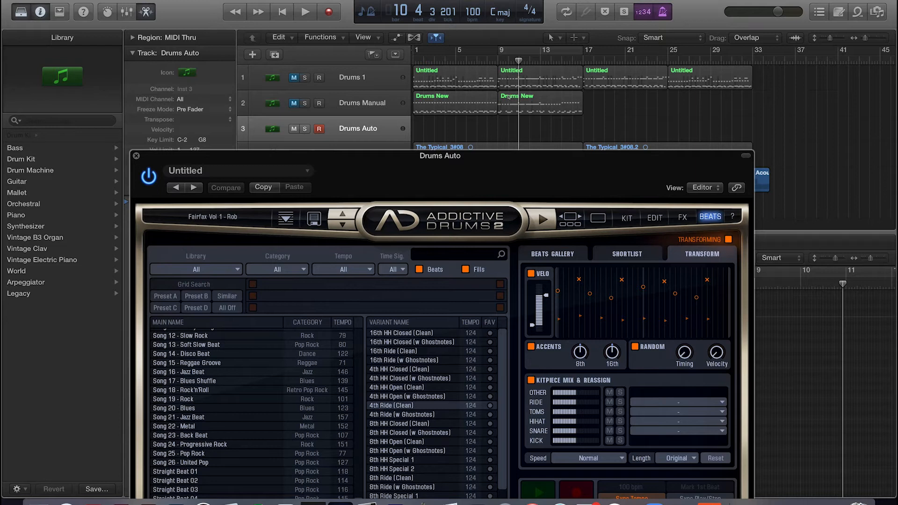
{"action": "left_click_drag", "start_coordinate": [474, 156], "coordinate": [466, 22]}
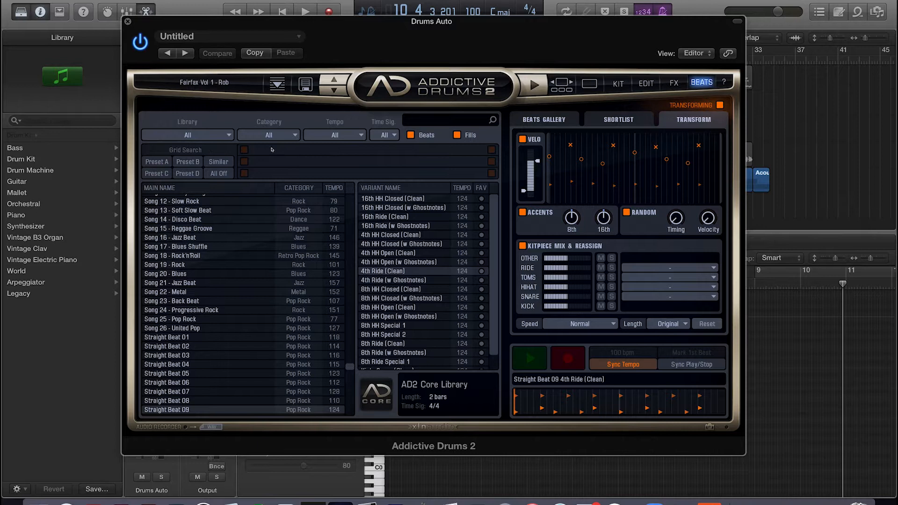
- Set up a grid search using the Snare and Kick rows without the Hihat row, and browse the matching beats
{"action": "left_click", "coordinate": [265, 150]}
{"action": "left_click", "coordinate": [267, 162]}
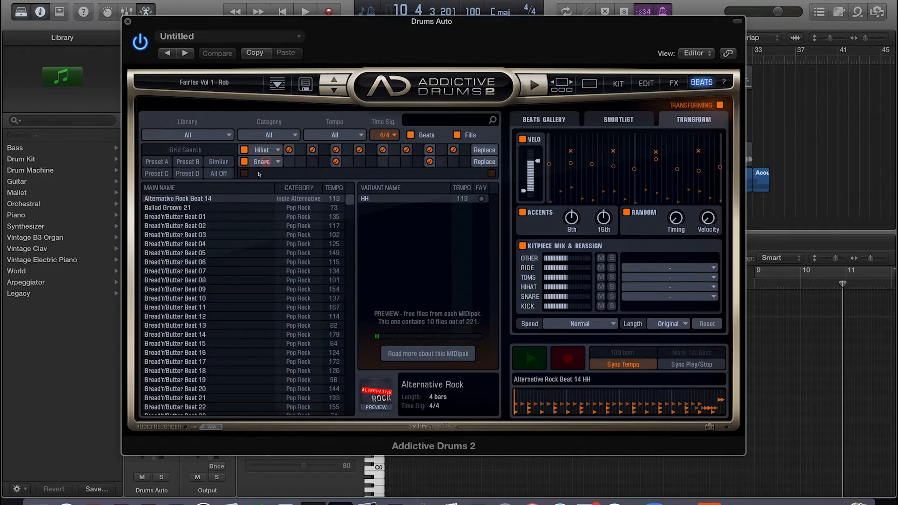
{"action": "left_click", "coordinate": [244, 149]}
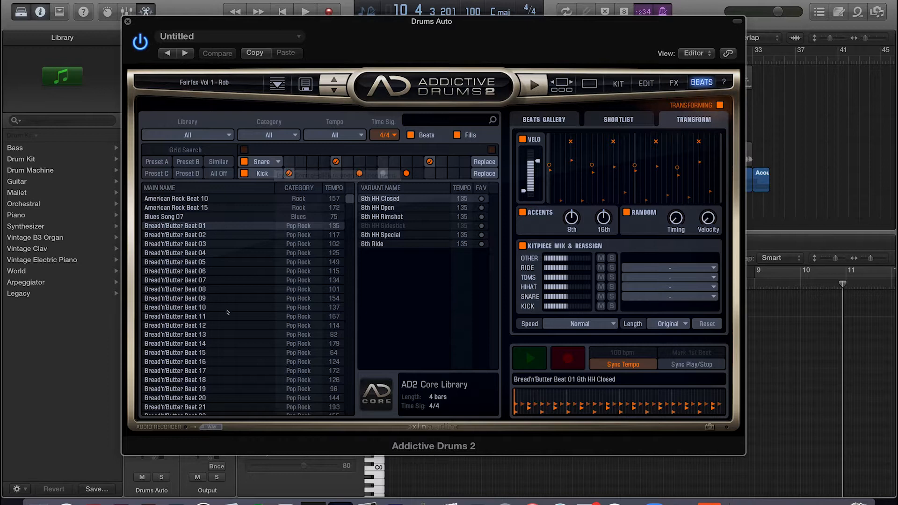
{"action": "scroll", "coordinate": [227, 312], "scroll_direction": "down", "scroll_amount": 10}
{"action": "scroll", "coordinate": [228, 313], "scroll_direction": "down", "scroll_amount": 20}
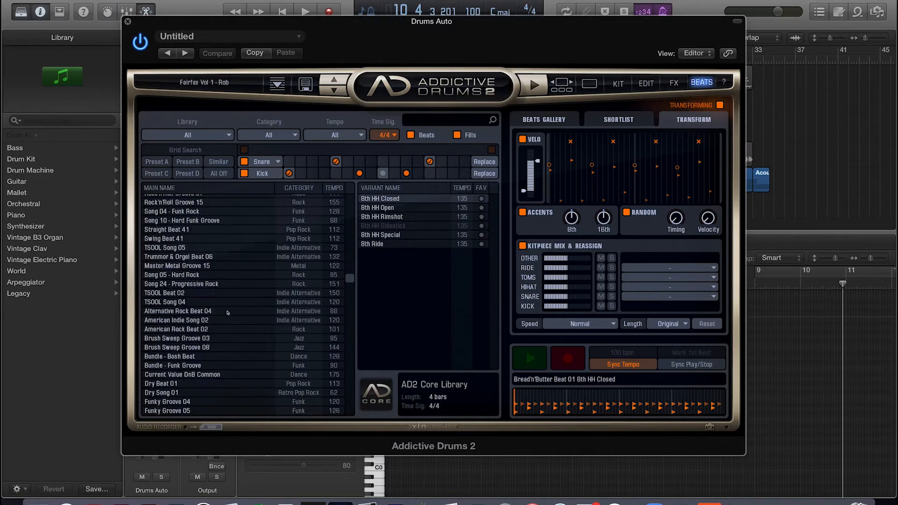
{"action": "scroll", "coordinate": [228, 312], "scroll_direction": "up", "scroll_amount": 20}
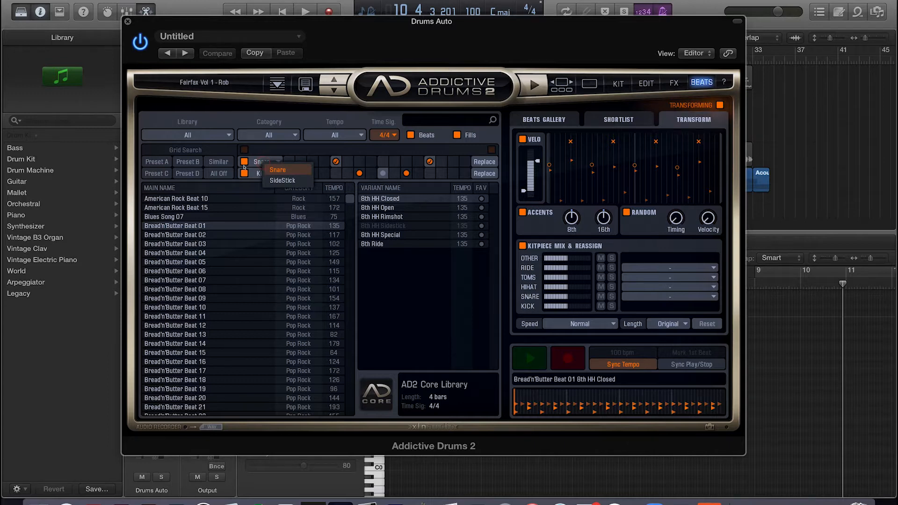
- Disable the Snare and Kick rows of the grid search and browse the full beat list
{"action": "left_click", "coordinate": [244, 162]}
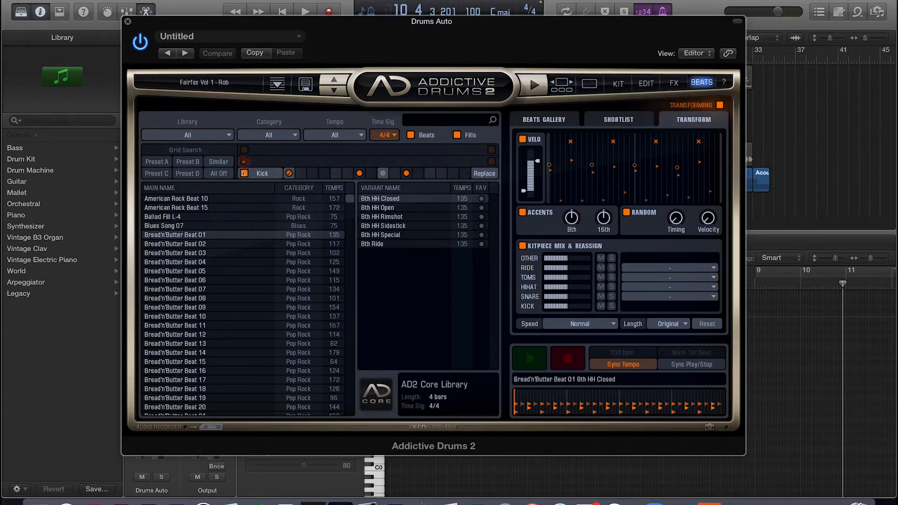
{"action": "left_click", "coordinate": [243, 173]}
{"action": "scroll", "coordinate": [242, 216], "scroll_direction": "down", "scroll_amount": 20}
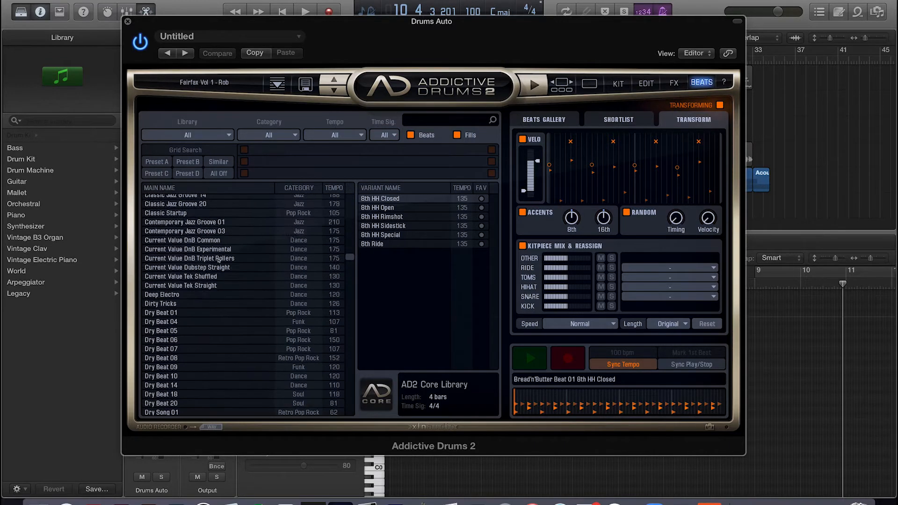
{"action": "scroll", "coordinate": [218, 260], "scroll_direction": "down", "scroll_amount": 20}
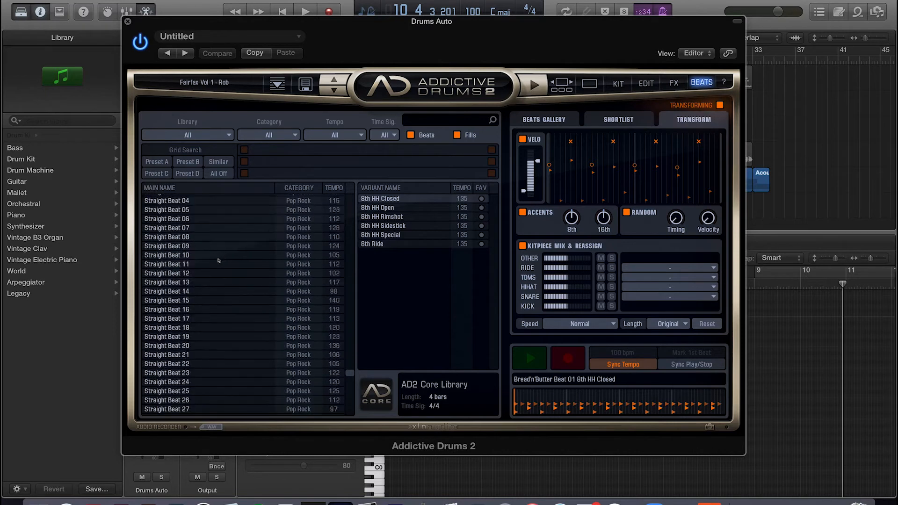
{"action": "scroll", "coordinate": [218, 276], "scroll_direction": "up", "scroll_amount": 20}
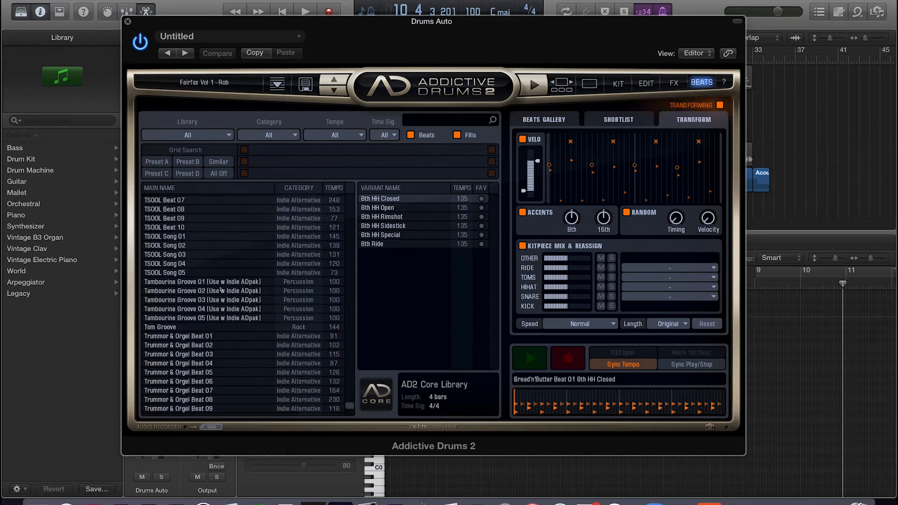
{"action": "scroll", "coordinate": [221, 289], "scroll_direction": "up", "scroll_amount": 15}
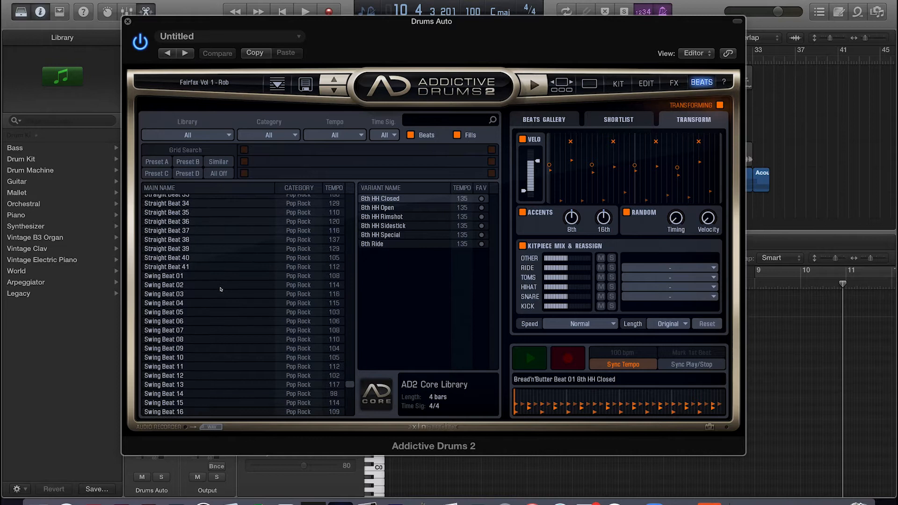
{"action": "scroll", "coordinate": [221, 289], "scroll_direction": "up", "scroll_amount": 20}
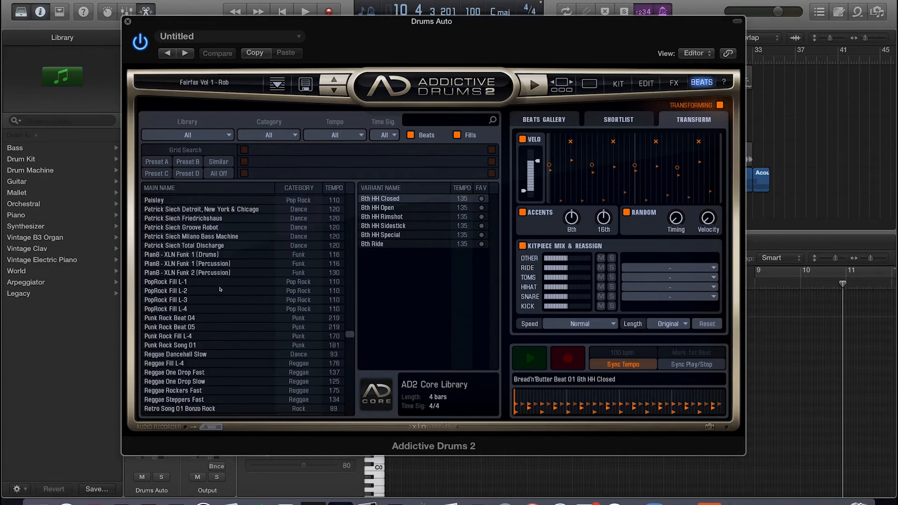
{"action": "scroll", "coordinate": [220, 289], "scroll_direction": "up", "scroll_amount": 20}
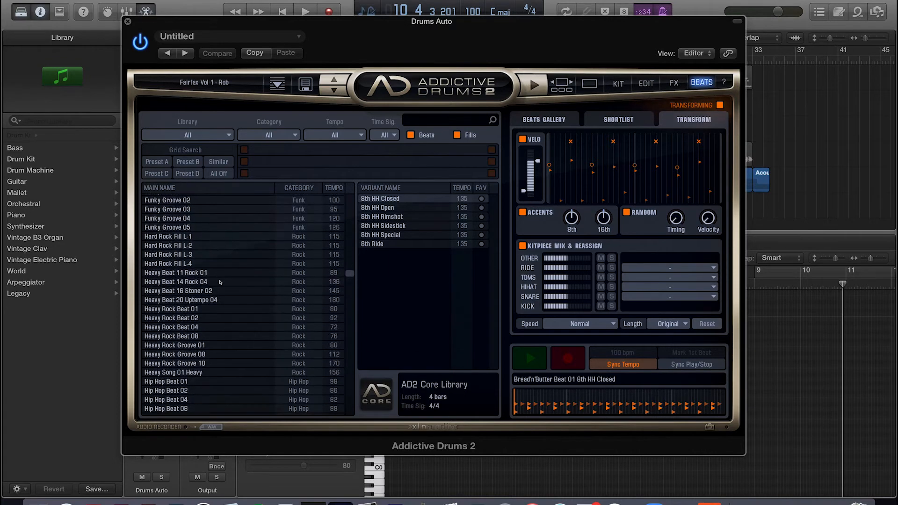
{"action": "scroll", "coordinate": [176, 297], "scroll_direction": "down", "scroll_amount": 4}
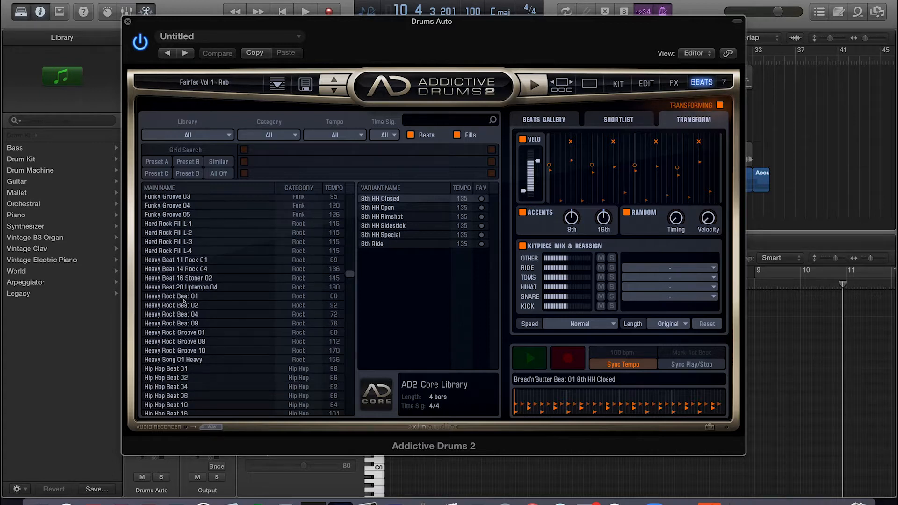
- Audition the Crash Rimshot variant of Heavy Rock Beat 01 and stop the preview
{"action": "left_click", "coordinate": [184, 298]}
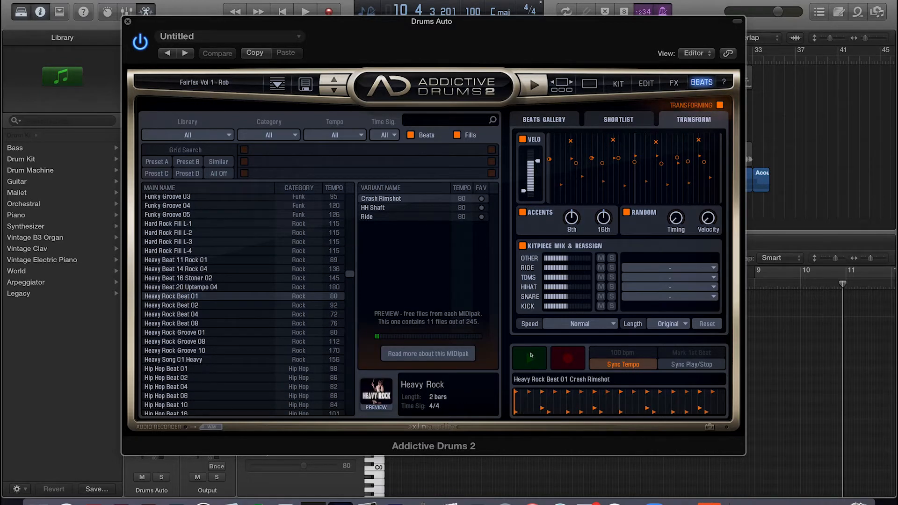
{"action": "left_click", "coordinate": [531, 355]}
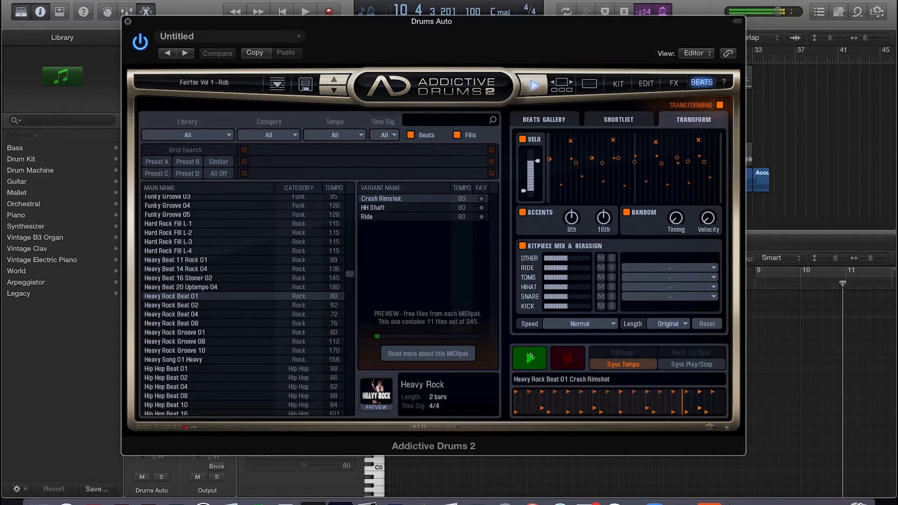
{"action": "left_click", "coordinate": [531, 355]}
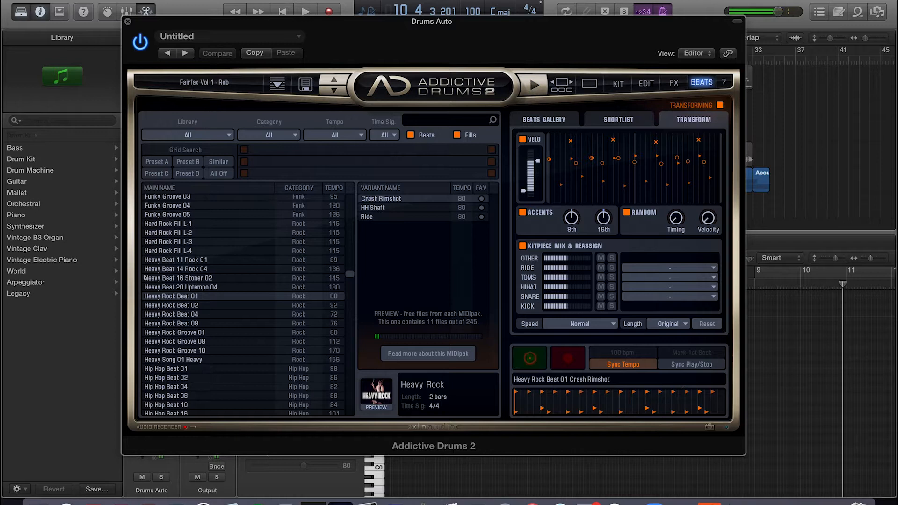
- Audition the main variation of Funky Groove 04 and stop the preview
{"action": "left_click", "coordinate": [161, 206]}
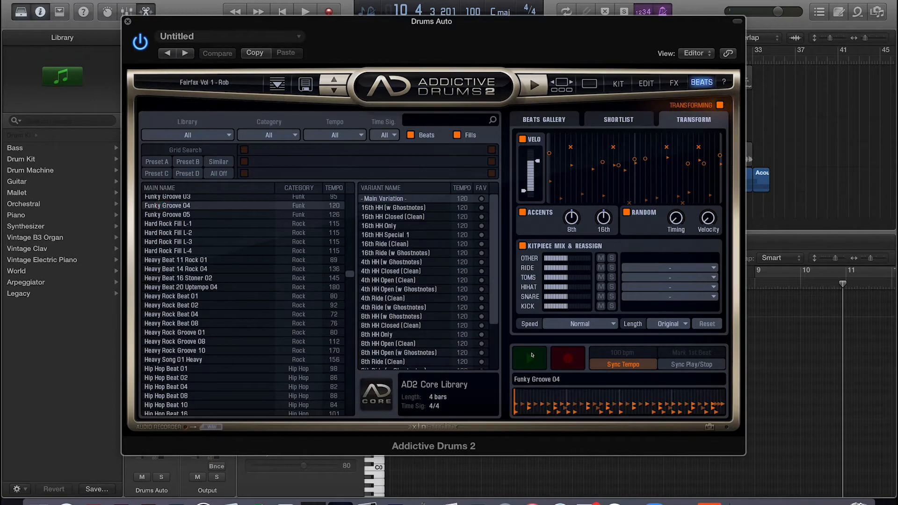
{"action": "left_click", "coordinate": [532, 355]}
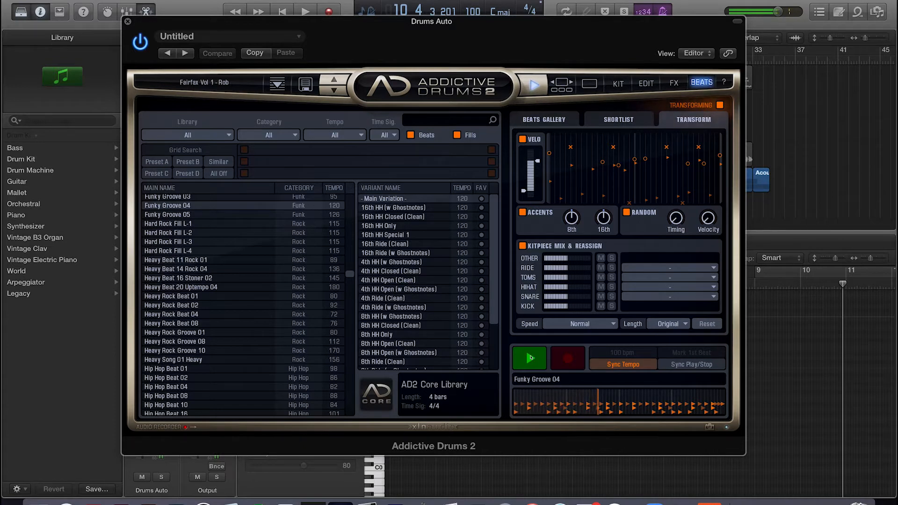
{"action": "left_click", "coordinate": [531, 357]}
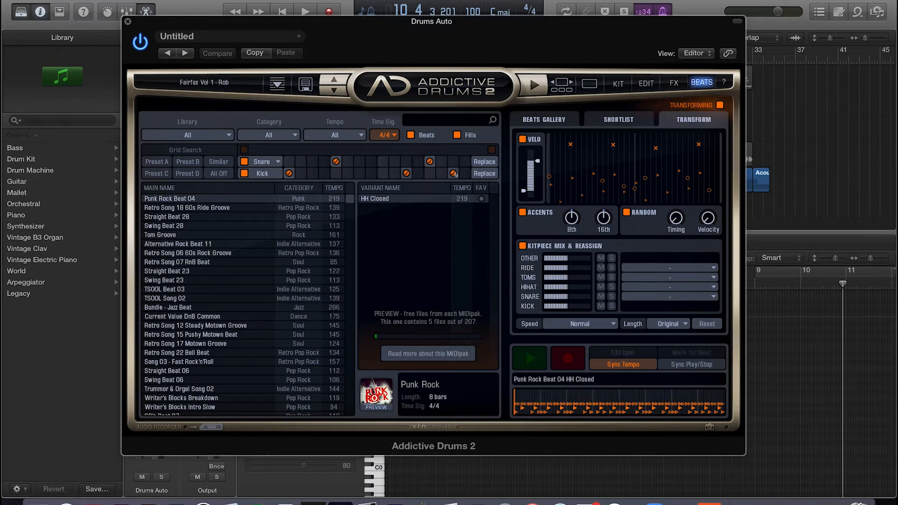
- Compare Retro Song 18 60s Ride Groove, Straight Beat 28 and Swing Beat 28, and select Straight Beat 28
{"action": "left_click", "coordinate": [167, 208]}
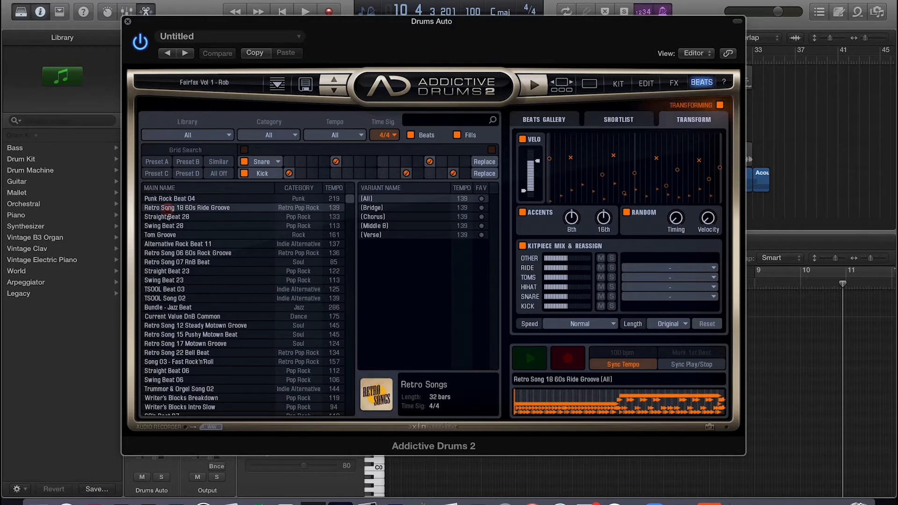
{"action": "left_click", "coordinate": [167, 217]}
{"action": "left_click", "coordinate": [166, 226]}
{"action": "left_click", "coordinate": [170, 217]}
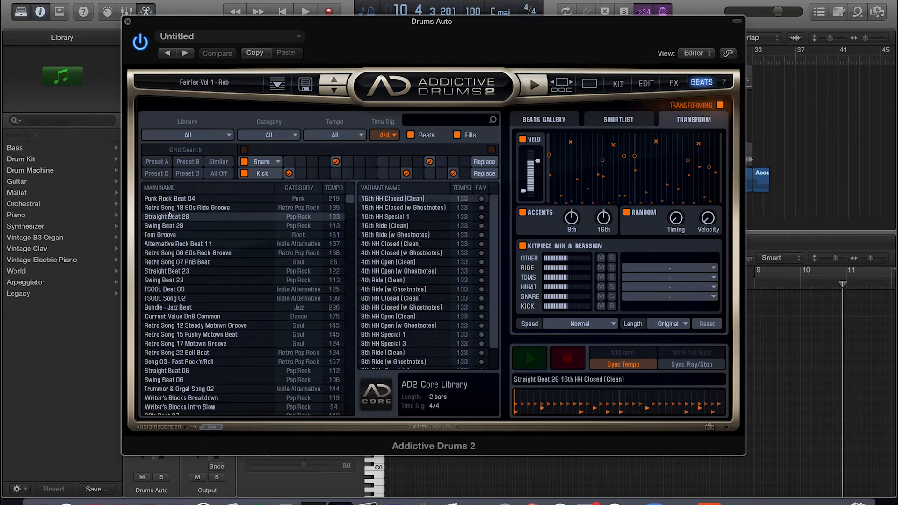
- Look through the variants of Straight Beat 28 and audition 16th HH Closed (Clean)
{"action": "scroll", "coordinate": [396, 282], "scroll_direction": "down", "scroll_amount": 3}
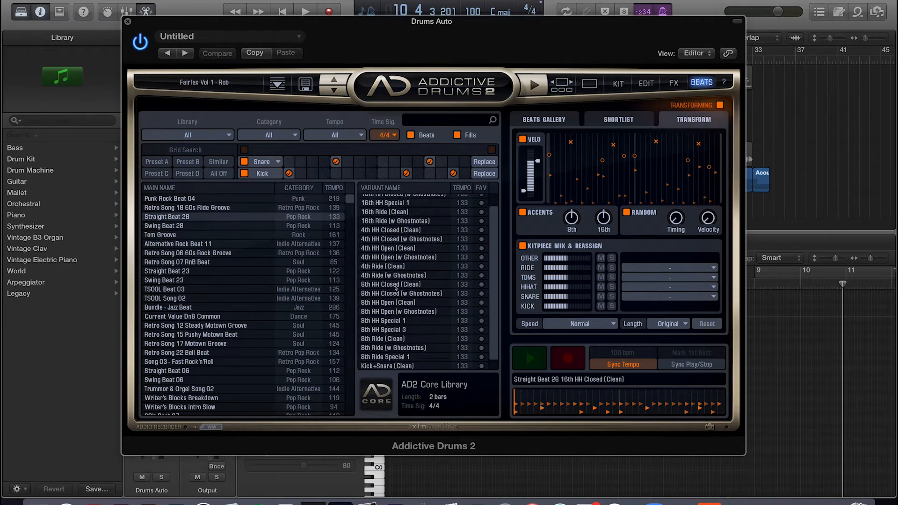
{"action": "scroll", "coordinate": [396, 288], "scroll_direction": "up", "scroll_amount": 3}
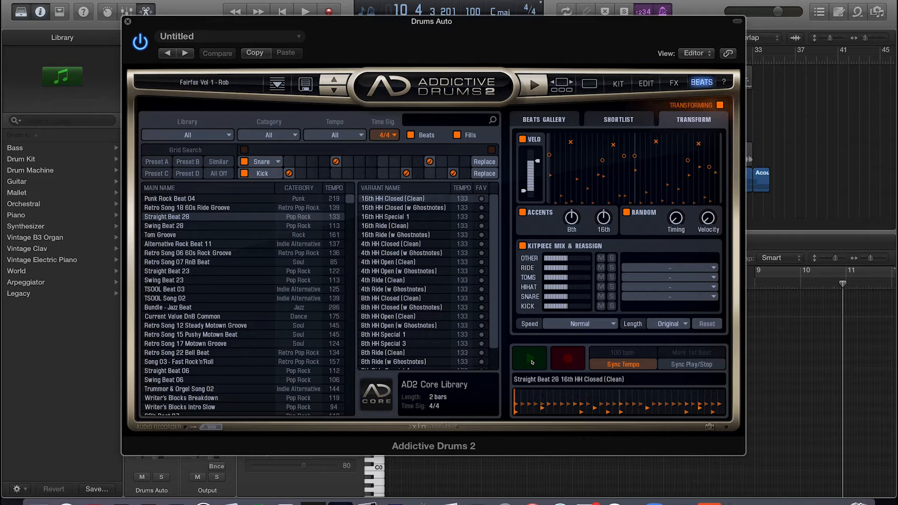
{"action": "left_click", "coordinate": [532, 362]}
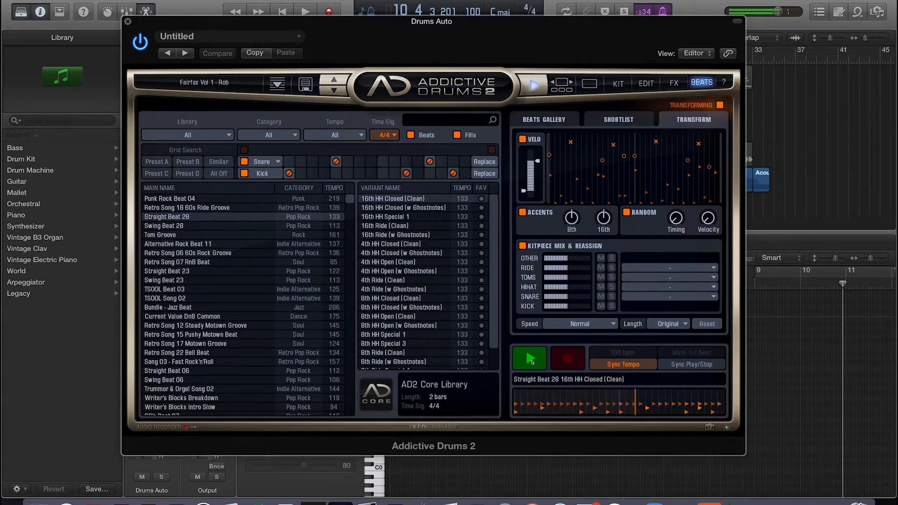
{"action": "key", "text": "space"}
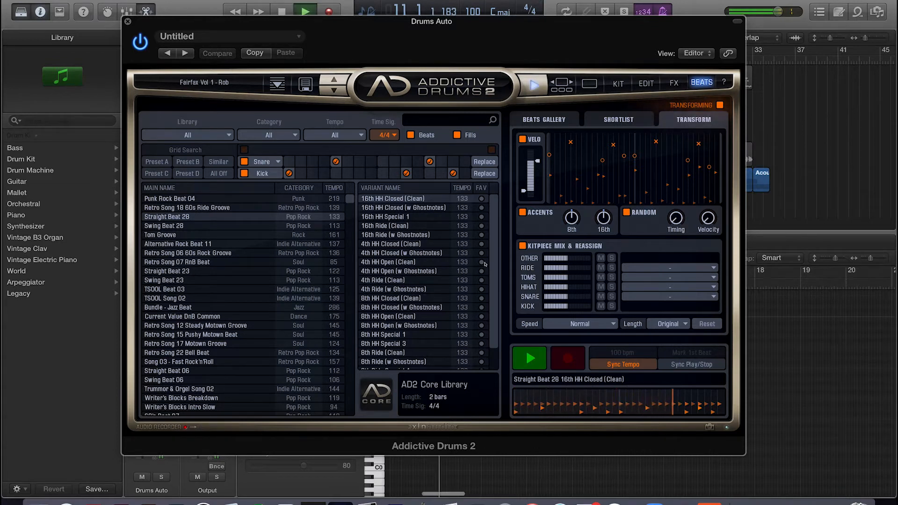
{"action": "left_click", "coordinate": [535, 359]}
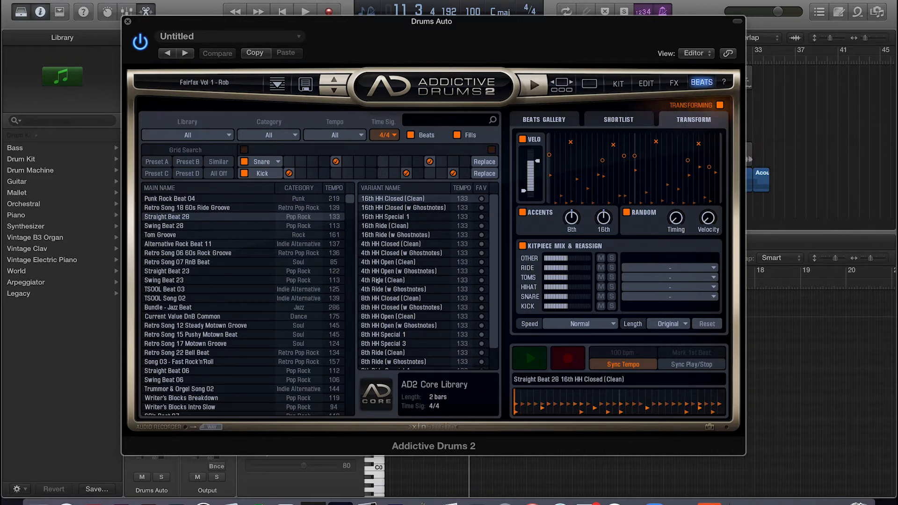
- Select the 4th Ride (Clean) variant of Straight Beat 28 and audition it
{"action": "left_click", "coordinate": [378, 280]}
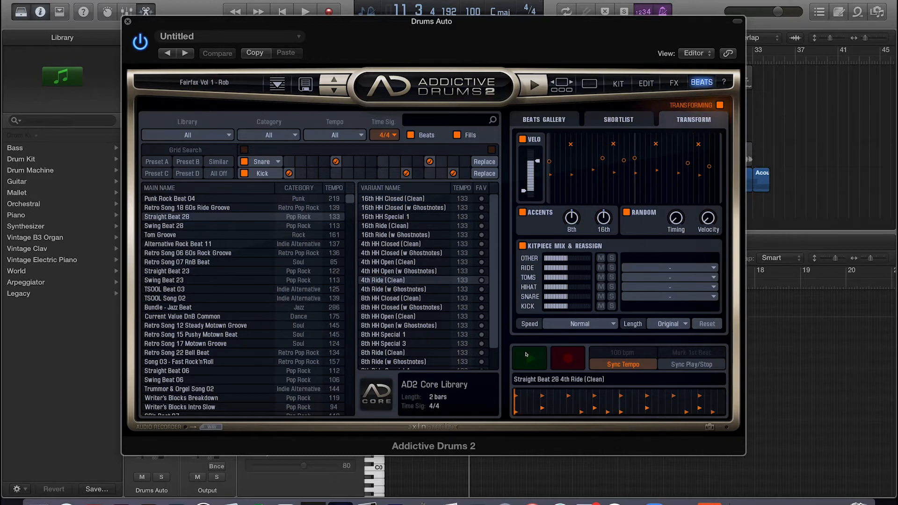
{"action": "left_click", "coordinate": [528, 360]}
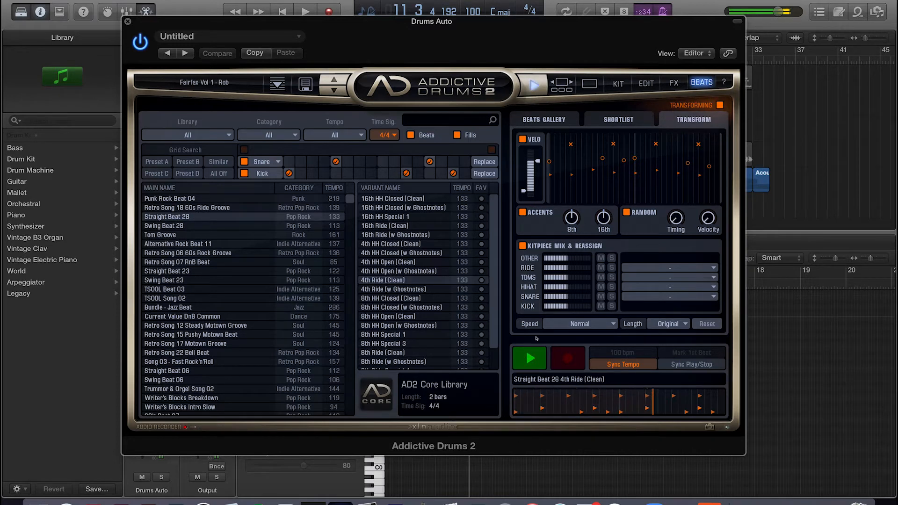
{"action": "left_click", "coordinate": [531, 364]}
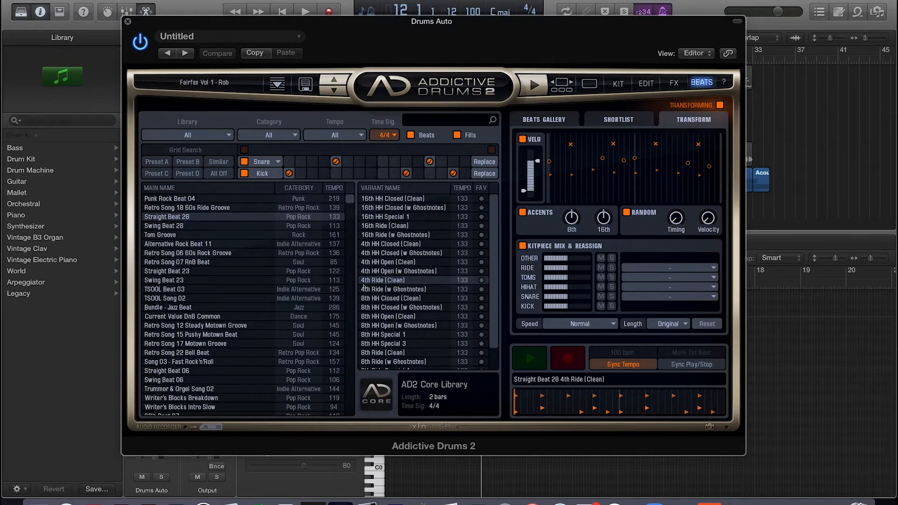
{"action": "left_click", "coordinate": [526, 359]}
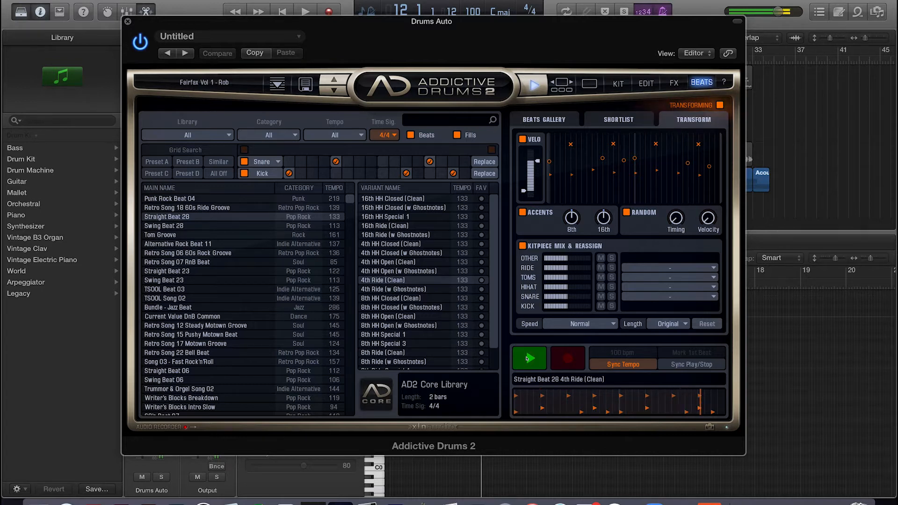
{"action": "left_click", "coordinate": [527, 359]}
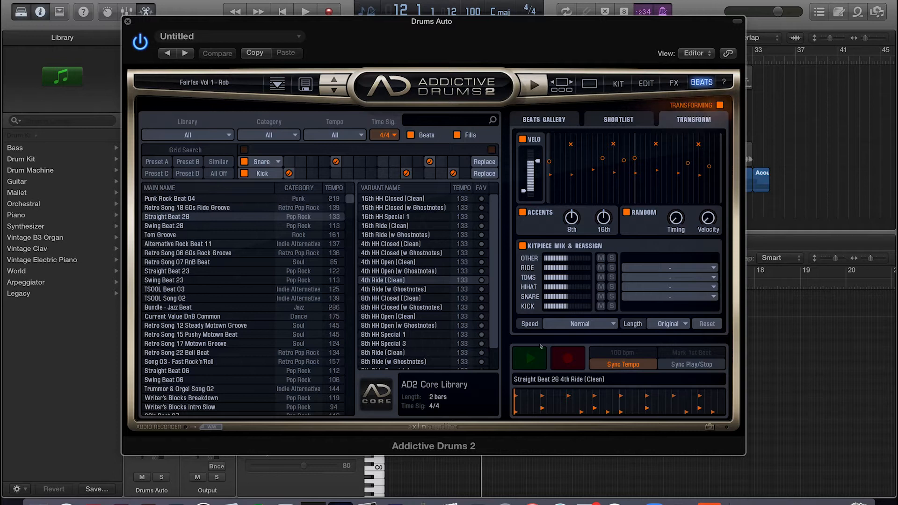
- Raise the upper velocity limit of the 4th Ride (Clean) beat slightly, playing it before and after the change
{"action": "key", "text": "space"}
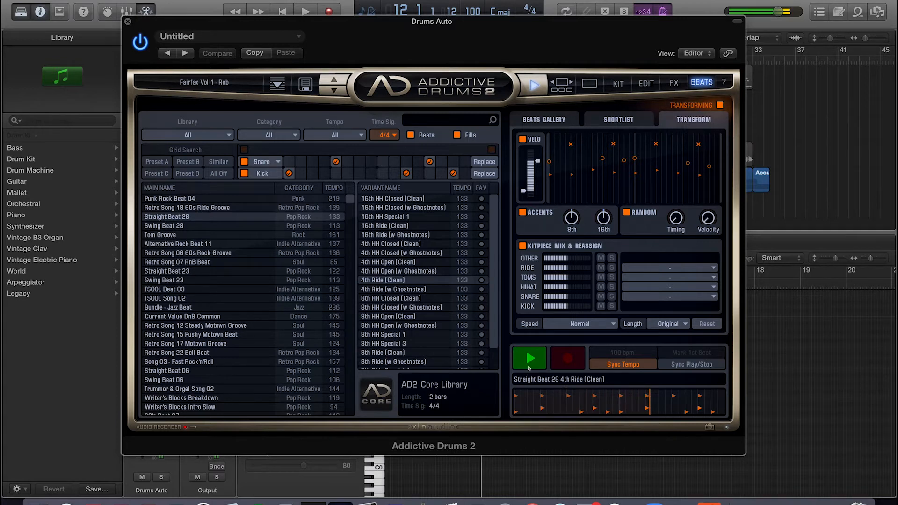
{"action": "left_click", "coordinate": [525, 351]}
{"action": "left_click_drag", "start_coordinate": [538, 161], "coordinate": [537, 154]}
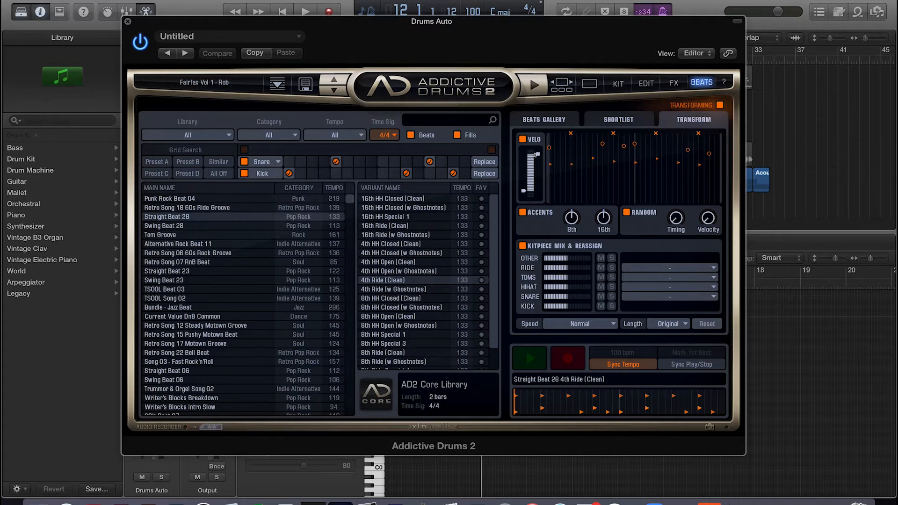
{"action": "left_click", "coordinate": [532, 365]}
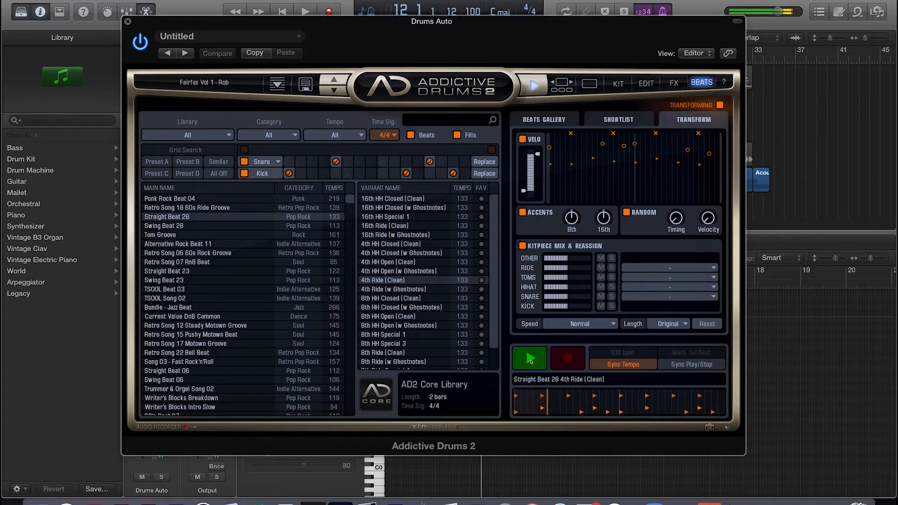
- Narrow the velocity range of the 4th Ride (Clean) beat to 25% at the lower limit and 84% at the upper, auditioning it
{"action": "left_click_drag", "start_coordinate": [537, 154], "coordinate": [535, 157]}
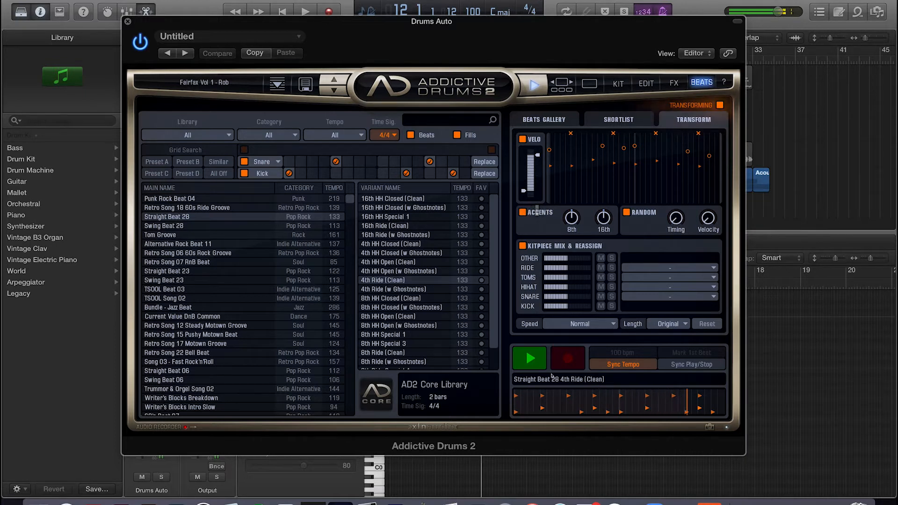
{"action": "left_click", "coordinate": [532, 365]}
{"action": "left_click_drag", "start_coordinate": [522, 190], "coordinate": [523, 179]}
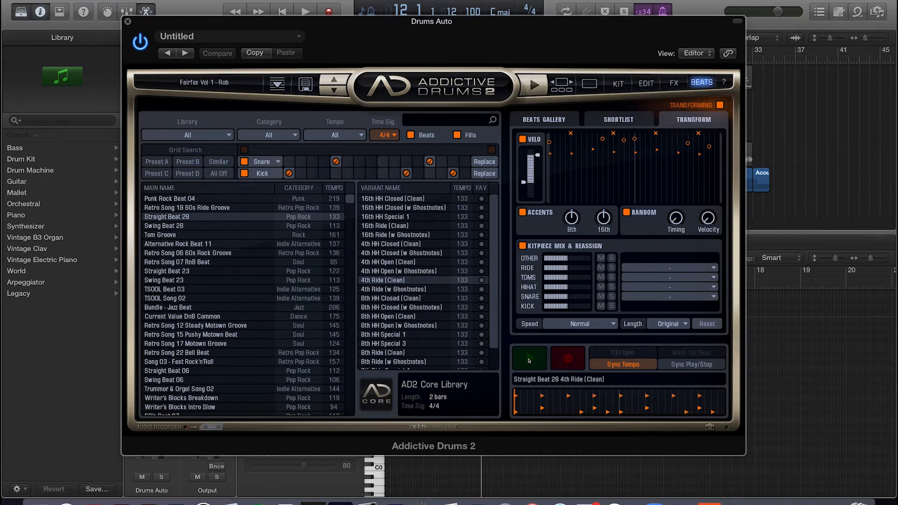
{"action": "left_click", "coordinate": [529, 359]}
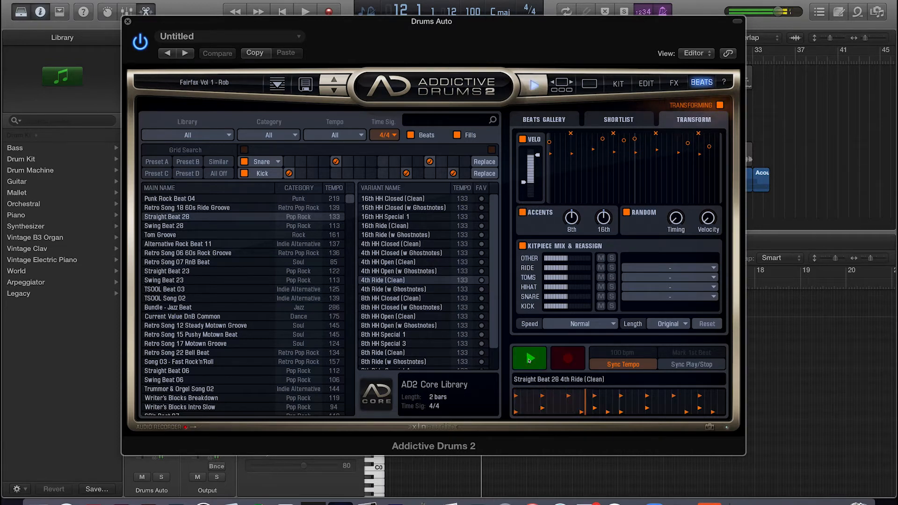
{"action": "left_click_drag", "start_coordinate": [523, 180], "coordinate": [524, 184]}
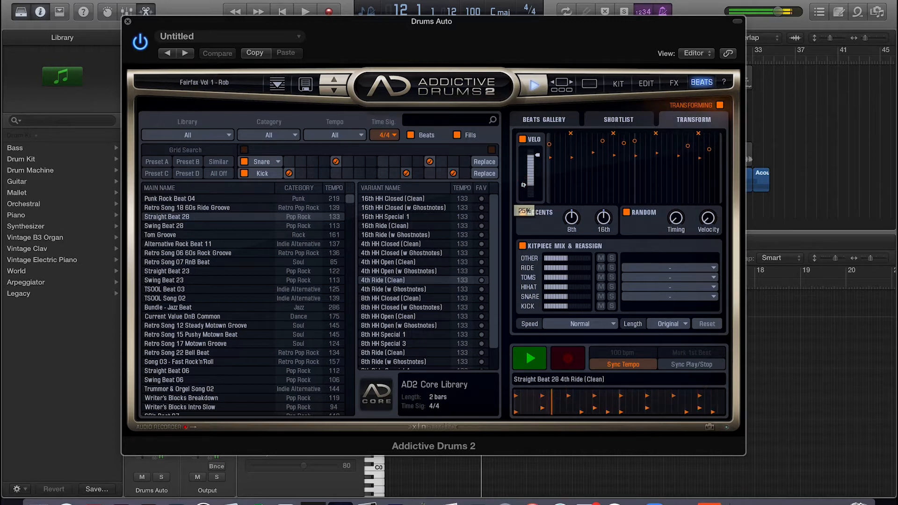
{"action": "left_click_drag", "start_coordinate": [537, 154], "coordinate": [537, 157]}
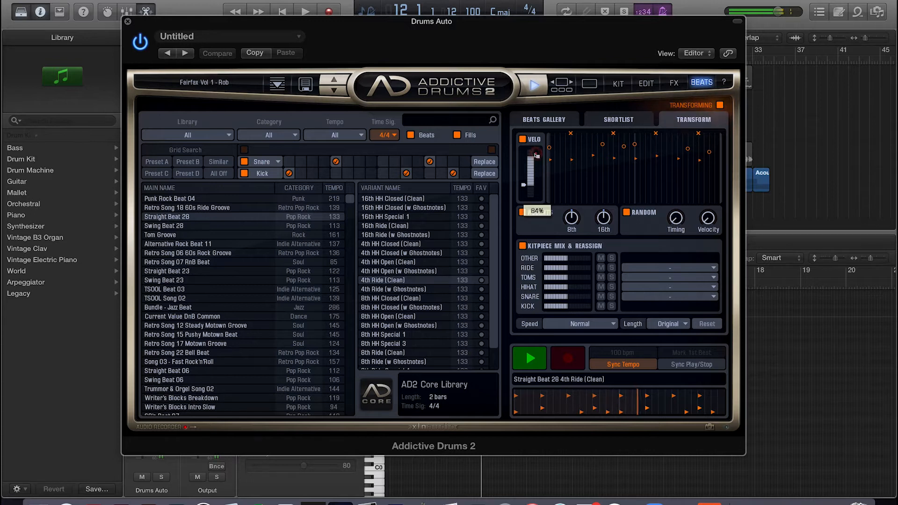
{"action": "left_click", "coordinate": [530, 357]}
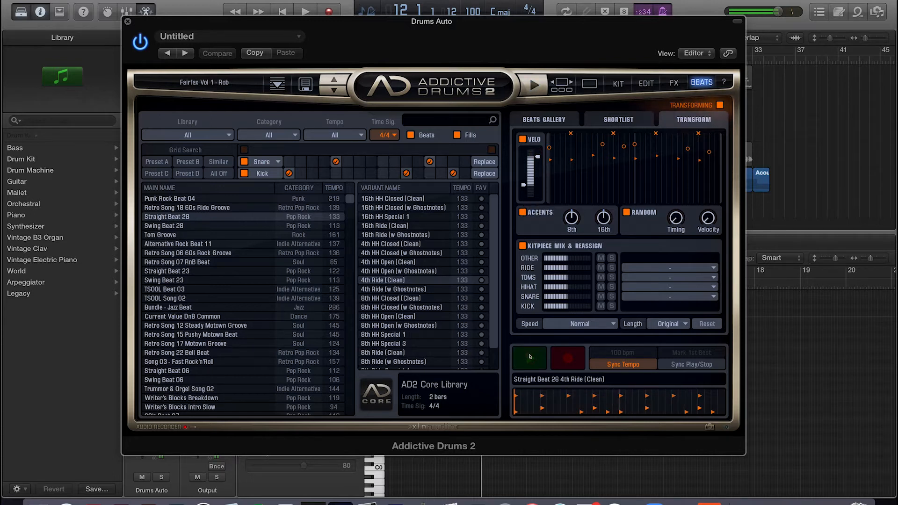
- Place the 4th Ride (Clean) variant of Straight Beat 28 at bar 1 of the Drums Auto track
{"action": "left_click_drag", "start_coordinate": [456, 21], "coordinate": [422, 174]}
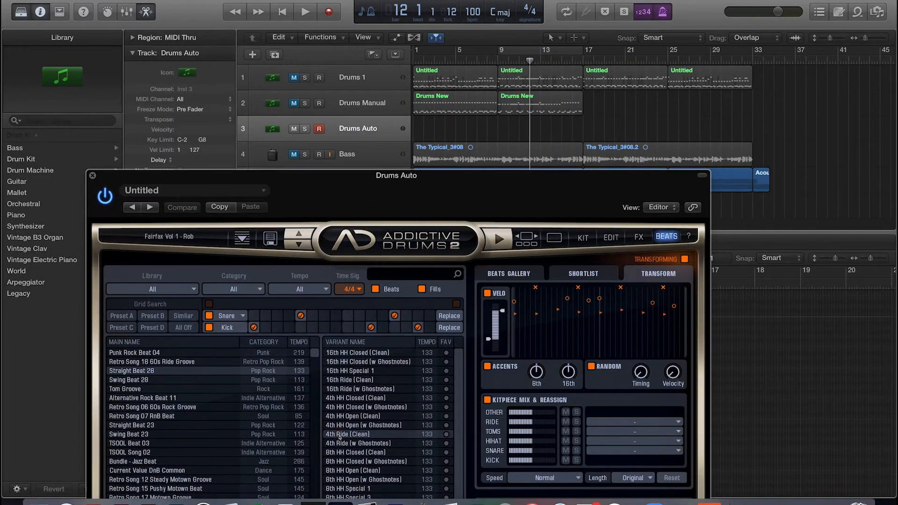
{"action": "left_click_drag", "start_coordinate": [339, 435], "coordinate": [428, 120]}
{"action": "left_click_drag", "start_coordinate": [376, 174], "coordinate": [366, 53]}
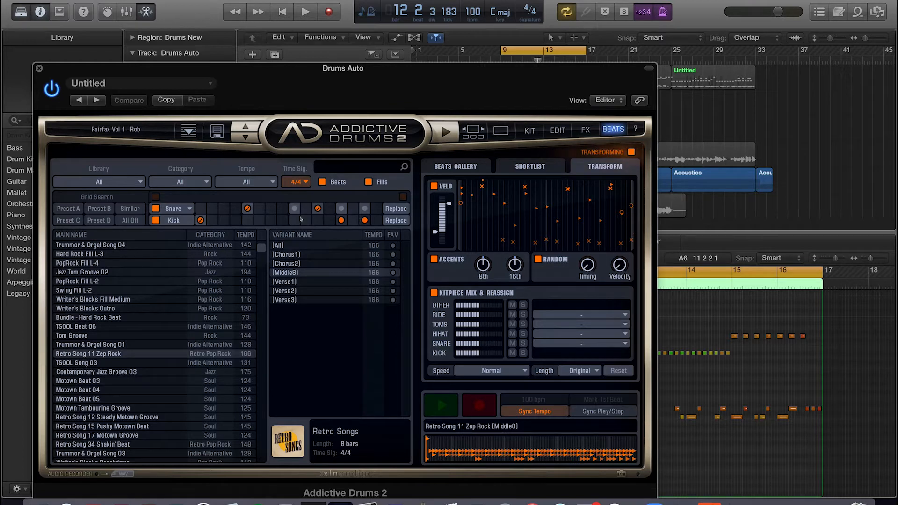
- Audition Trummor & Orgel Song 04 and Bundle - Hard Rock Beat from the search results
{"action": "left_click", "coordinate": [89, 245]}
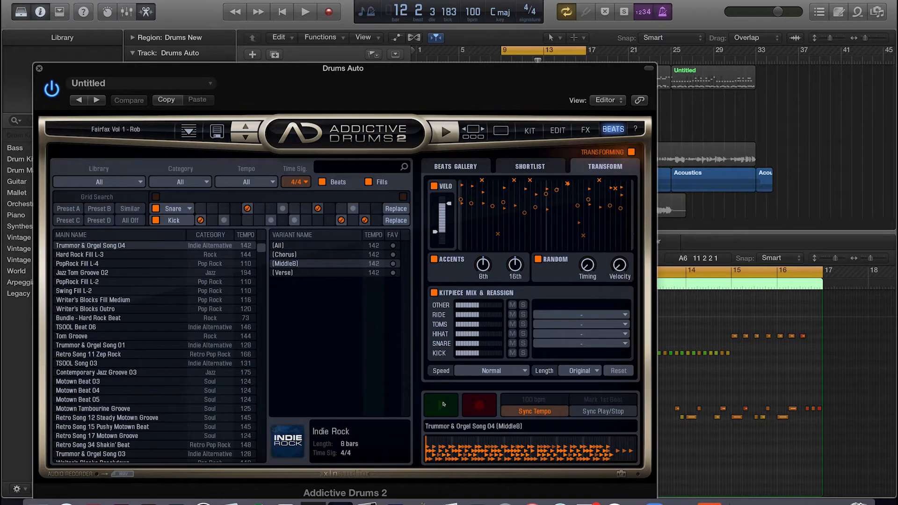
{"action": "left_click", "coordinate": [443, 405]}
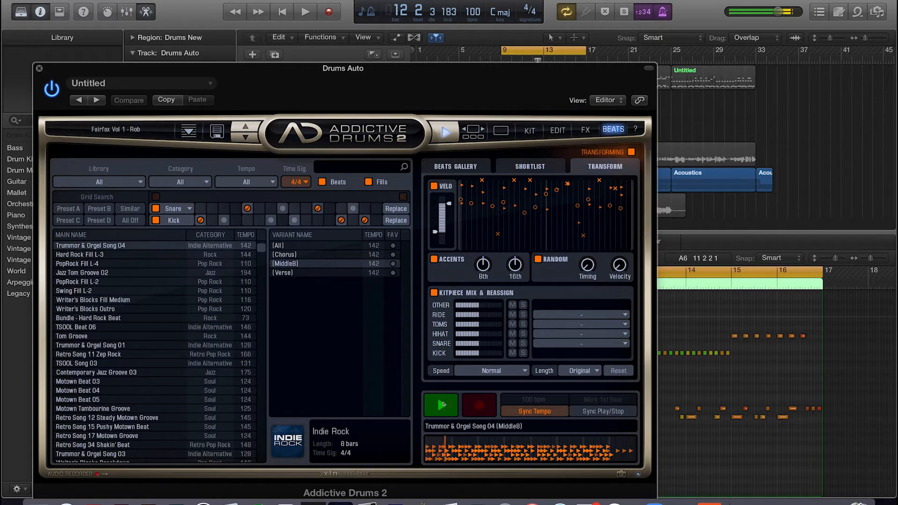
{"action": "left_click", "coordinate": [443, 405]}
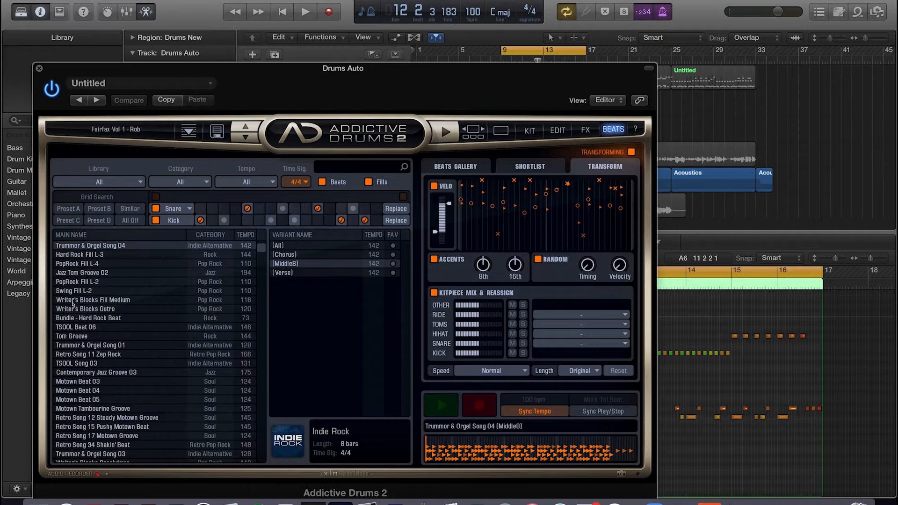
{"action": "left_click", "coordinate": [69, 319]}
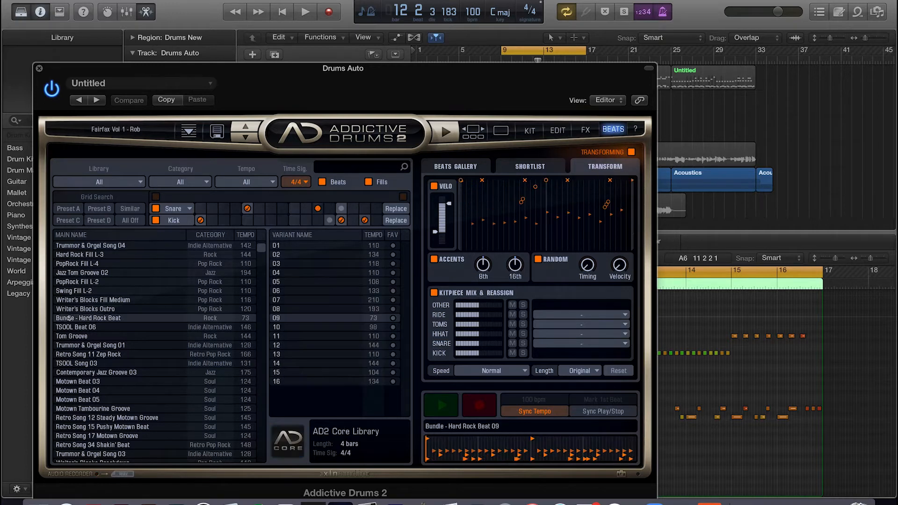
{"action": "left_click", "coordinate": [442, 410]}
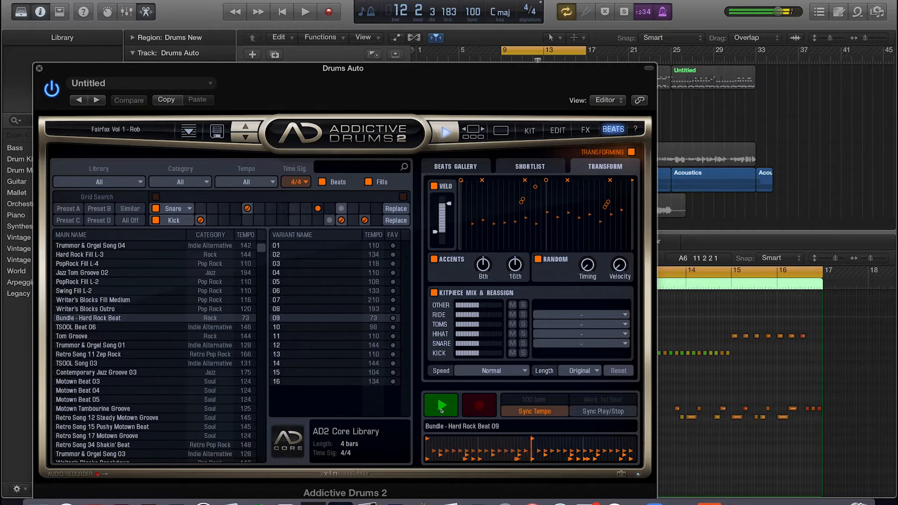
{"action": "left_click", "coordinate": [442, 406]}
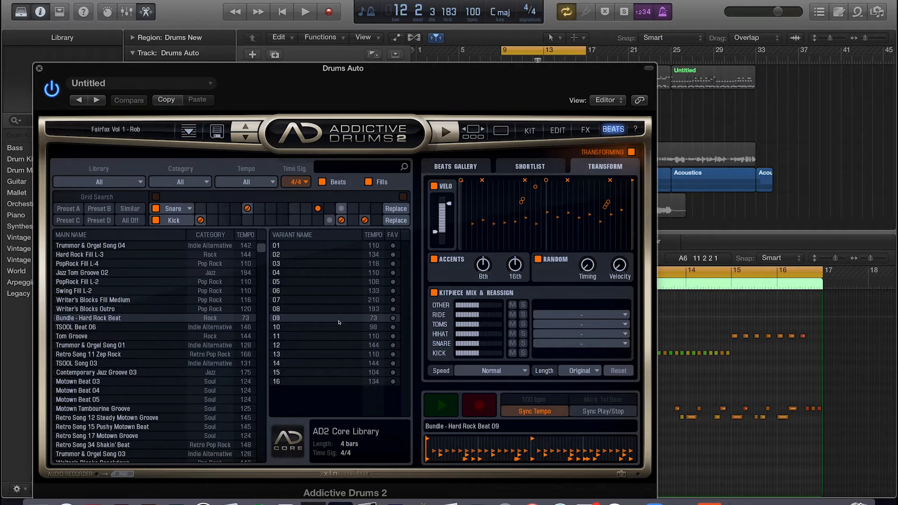
- Change the grid search to snare hits on steps 5 and 13 and kick hits on steps 1 and 9
{"action": "left_click", "coordinate": [317, 209]}
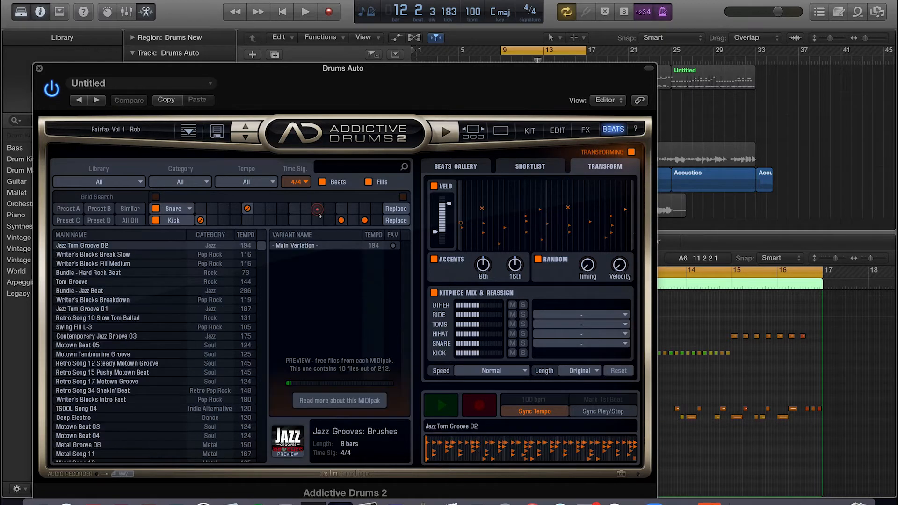
{"action": "left_click", "coordinate": [293, 220]}
{"action": "left_click", "coordinate": [341, 209]}
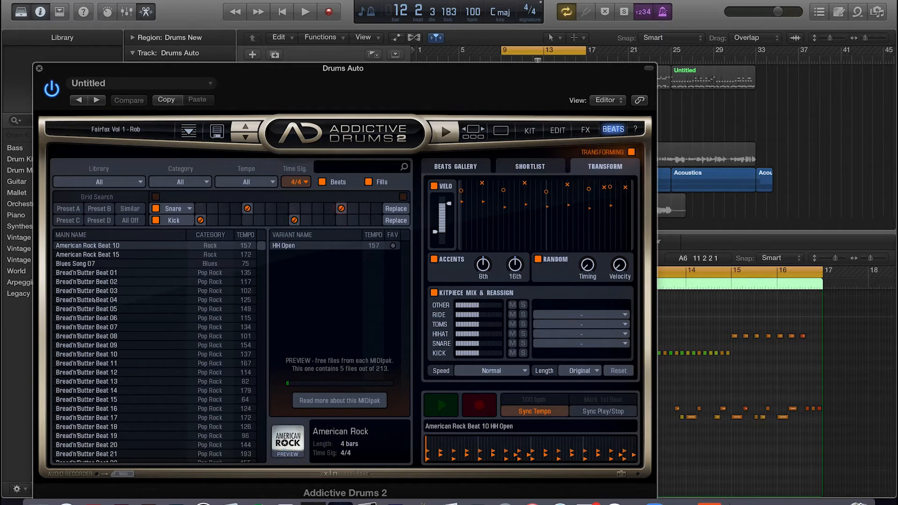
- Select Bread'n'Butter Beat 01 and audition its 8th HH Closed variant
{"action": "left_click", "coordinate": [80, 272]}
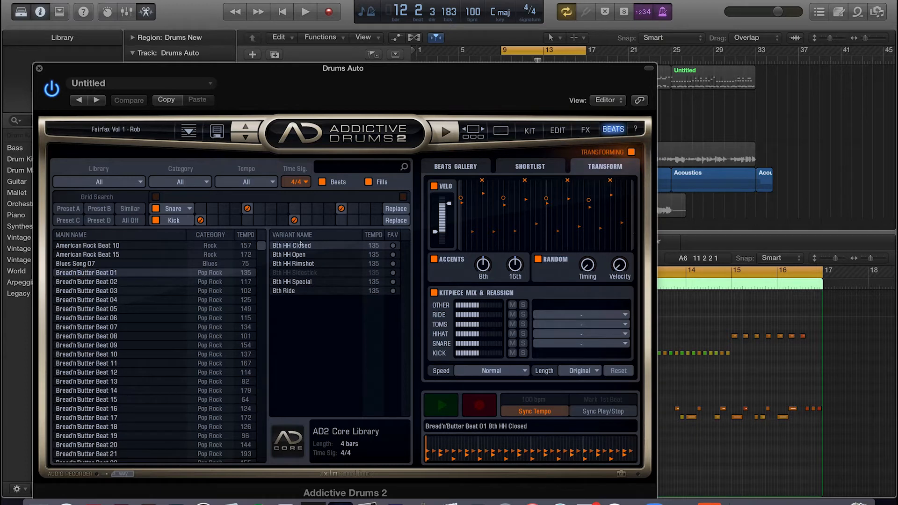
{"action": "left_click", "coordinate": [440, 405]}
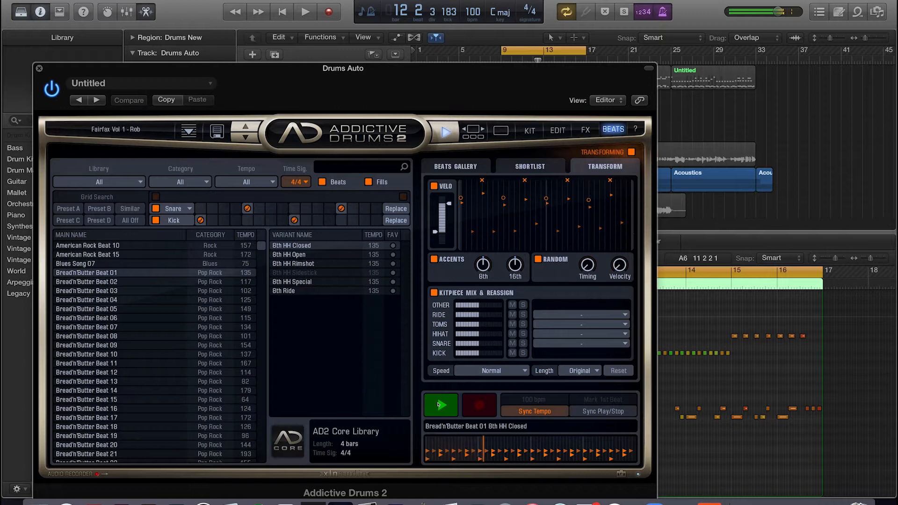
{"action": "left_click", "coordinate": [485, 451]}
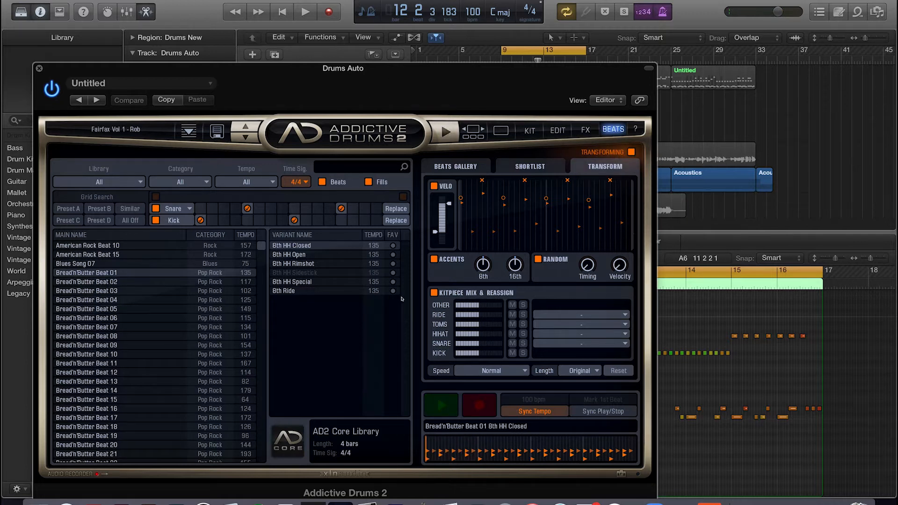
- Place the 8th HH Closed variant of Bread'n'Butter Beat 01 at bar 9 of the Drums Auto track and close the plug-in window
{"action": "left_click_drag", "start_coordinate": [374, 69], "coordinate": [360, 170]}
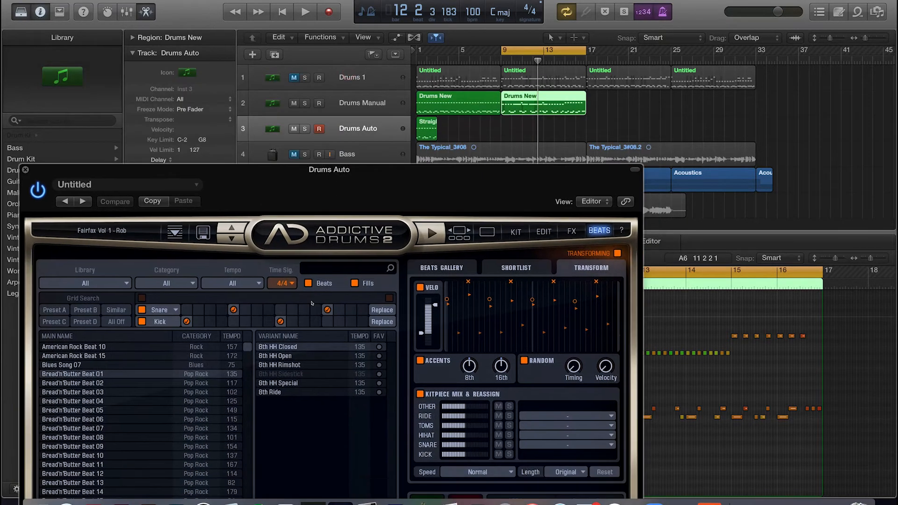
{"action": "left_click_drag", "start_coordinate": [276, 347], "coordinate": [542, 123]}
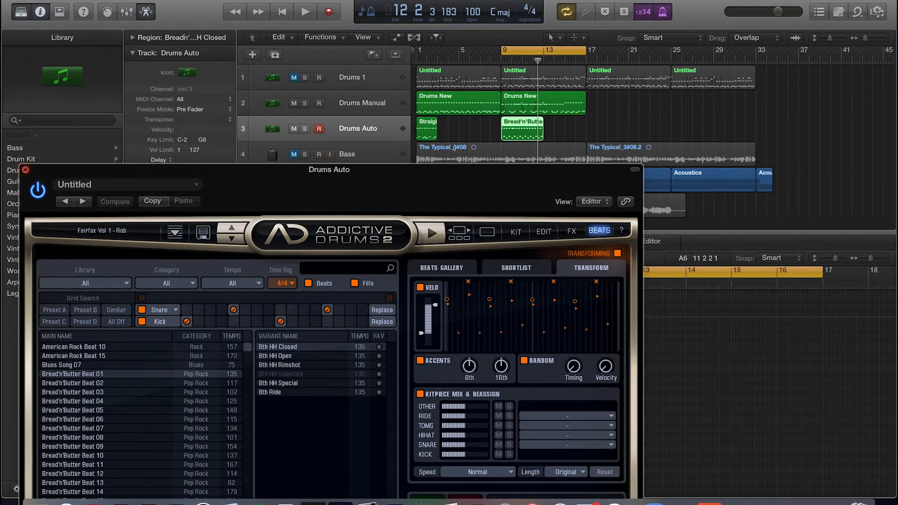
{"action": "left_click", "coordinate": [25, 170]}
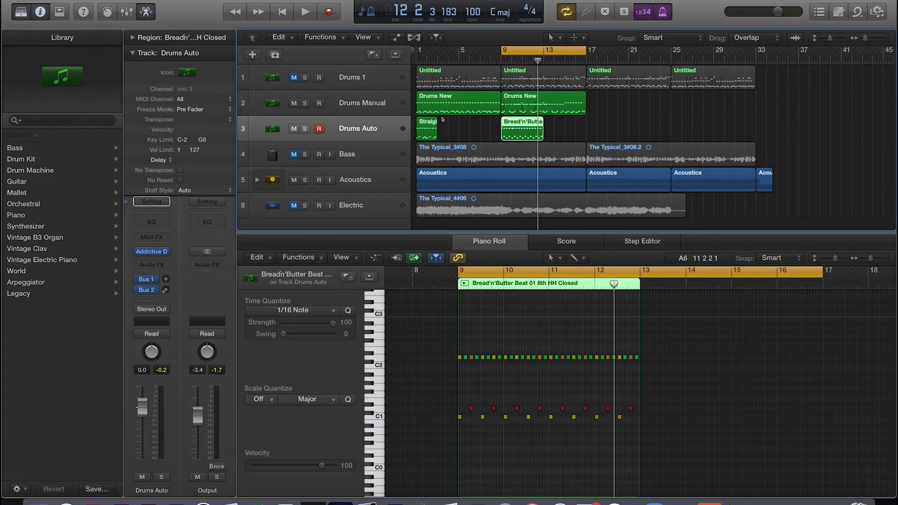
- Copy the Straight Beat 28 region three times from bar 3 so it fills the Drums Auto track up to bar 9
{"action": "left_click", "coordinate": [428, 123]}
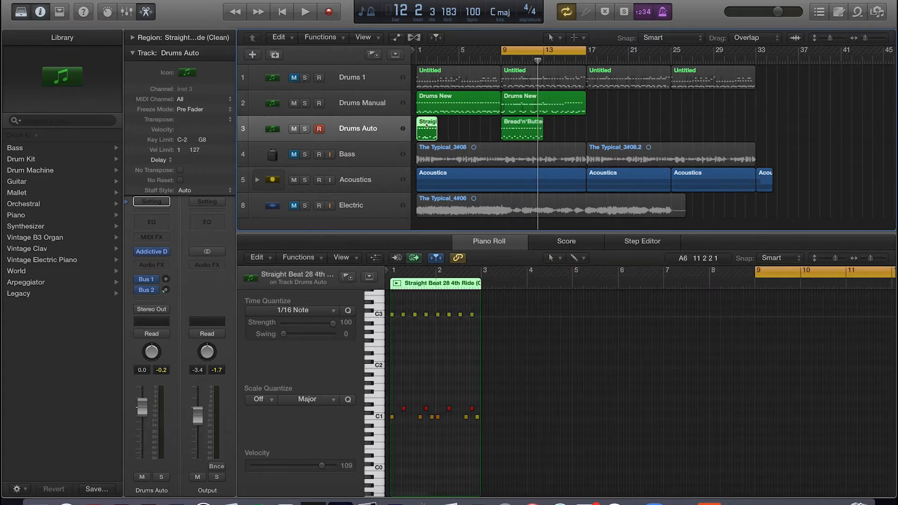
{"action": "left_click", "coordinate": [437, 57]}
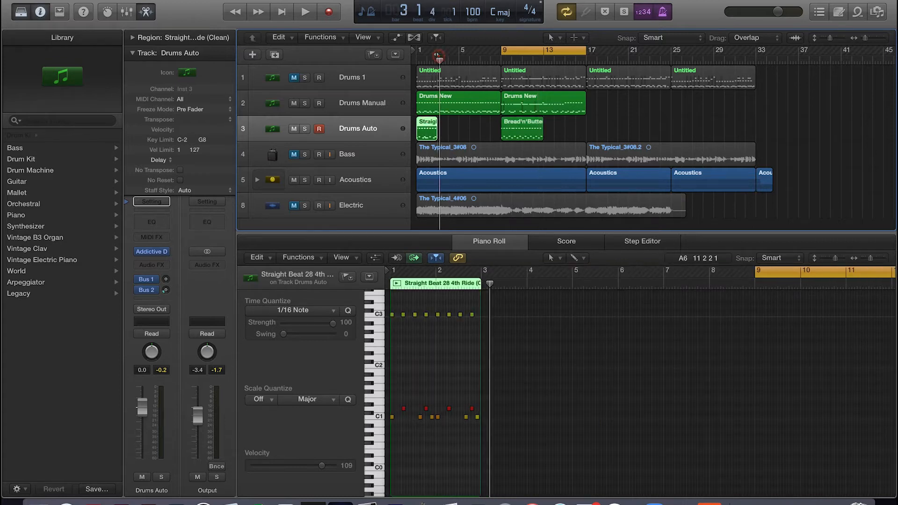
{"action": "key", "text": "super+v"}
{"action": "key", "text": "super+v"}
{"action": "key", "text": "super+v"}
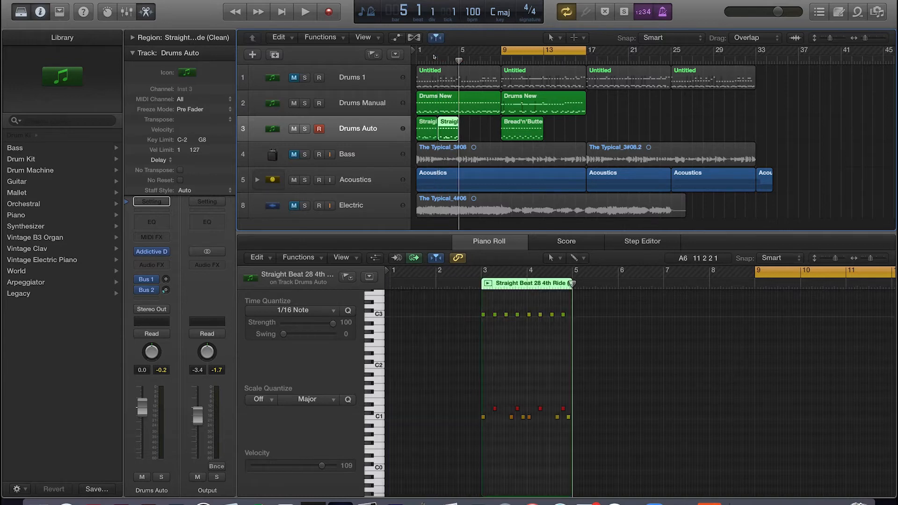
- Copy the Bread'n'Butter Beat 01 region to bar 13 so the beat runs to bar 17
{"action": "left_click", "coordinate": [524, 122]}
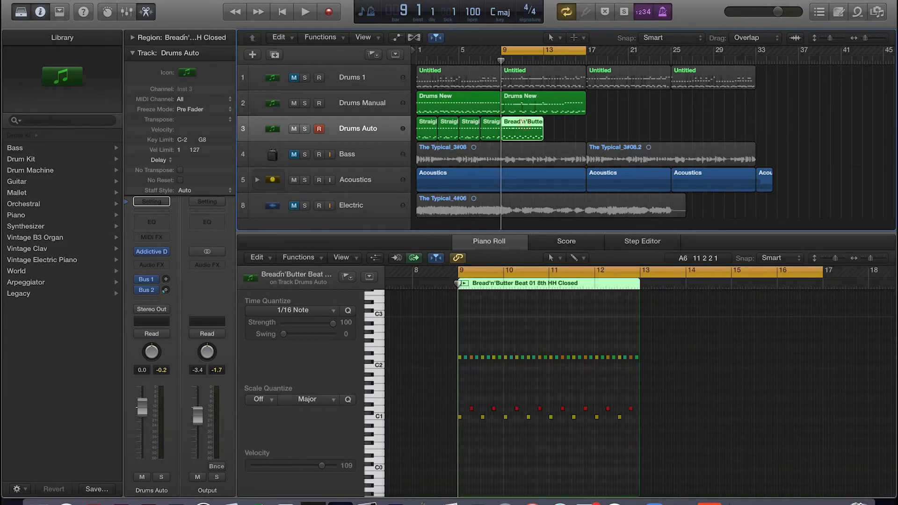
{"action": "left_click", "coordinate": [545, 60]}
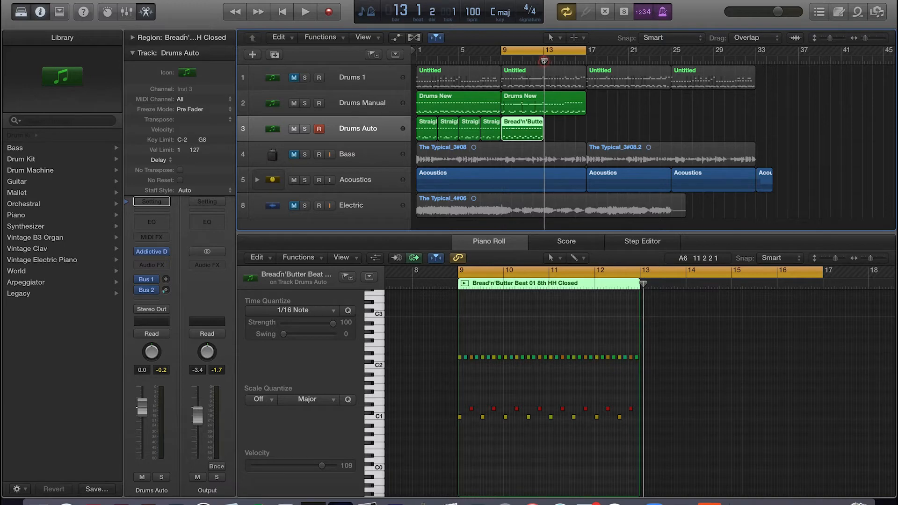
{"action": "key", "text": "super+v"}
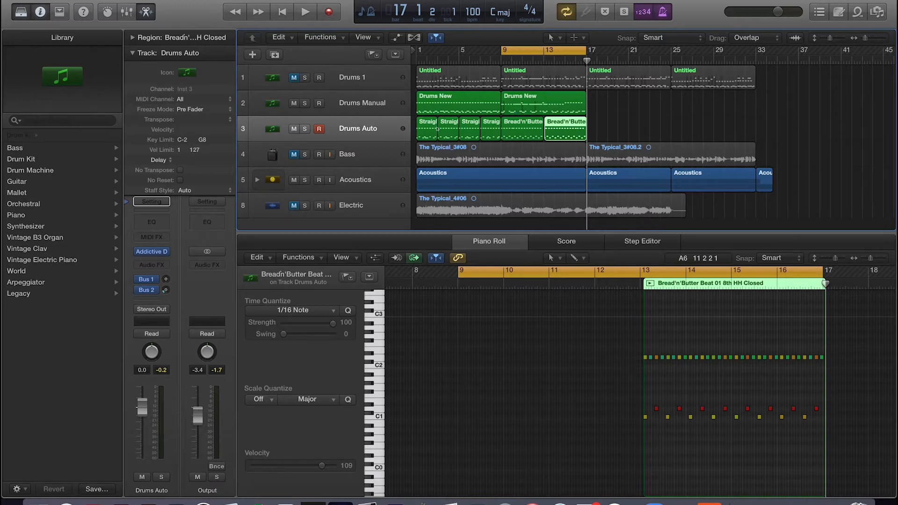
- Join the four Straight Beat 28 regions on the Drums Auto track into one region
{"action": "left_click", "coordinate": [490, 131]}
{"action": "left_click", "coordinate": [469, 131], "text": "shift"}
{"action": "left_click", "coordinate": [449, 124], "text": "shift"}
{"action": "left_click", "coordinate": [426, 124], "text": "shift"}
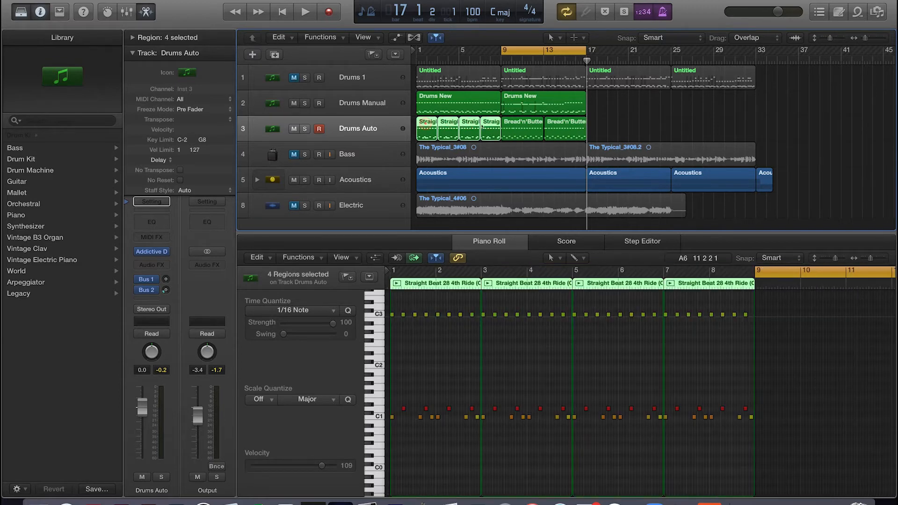
{"action": "right_click", "coordinate": [490, 122]}
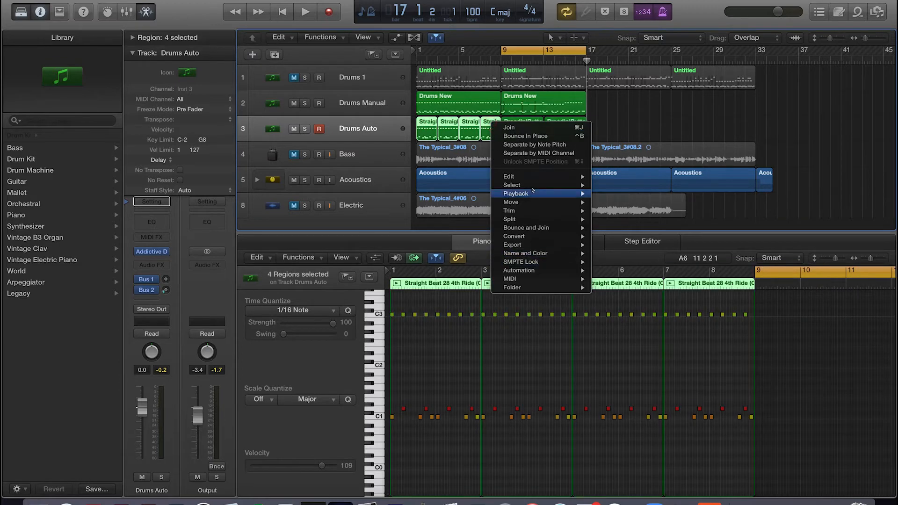
{"action": "left_click", "coordinate": [513, 127]}
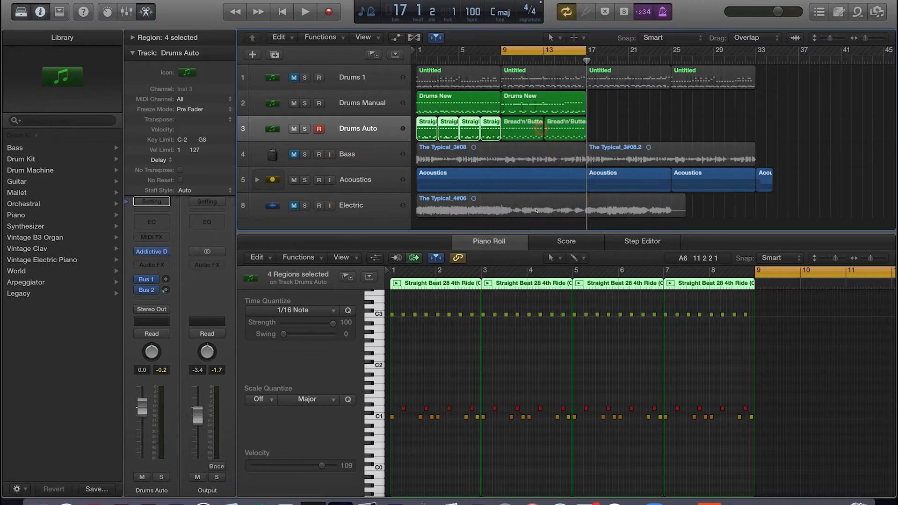
- Move the second Bread'n'Butter Beat 01 region slightly earlier so it starts exactly at bar 13, directly after the first
{"action": "left_click", "coordinate": [517, 123]}
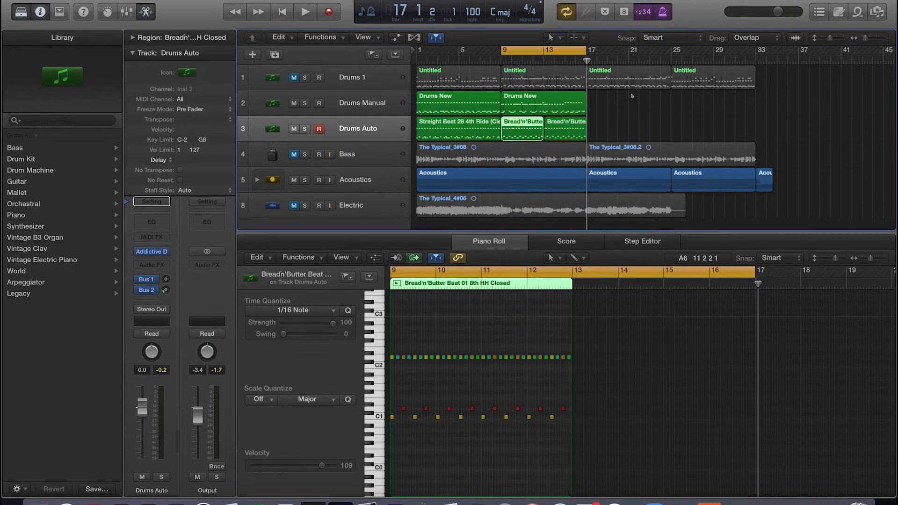
{"action": "left_click_drag", "start_coordinate": [866, 37], "coordinate": [870, 37]}
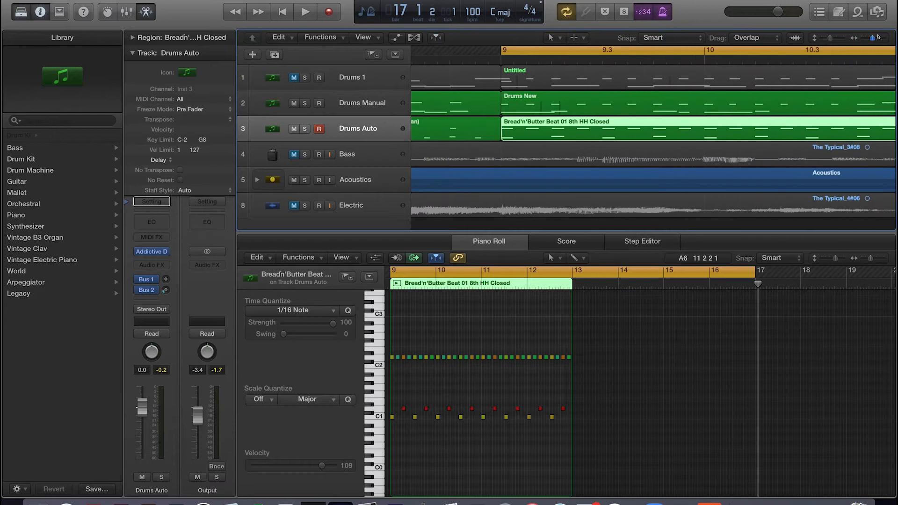
{"action": "left_click_drag", "start_coordinate": [737, 123], "coordinate": [724, 122]}
{"action": "left_click_drag", "start_coordinate": [723, 122], "coordinate": [719, 123]}
- Examine the first Bread'n'Butter Beat 01 region's notes in the Piano Roll and play Drums New with Drums Auto muted for comparison
{"action": "left_click", "coordinate": [663, 122]}
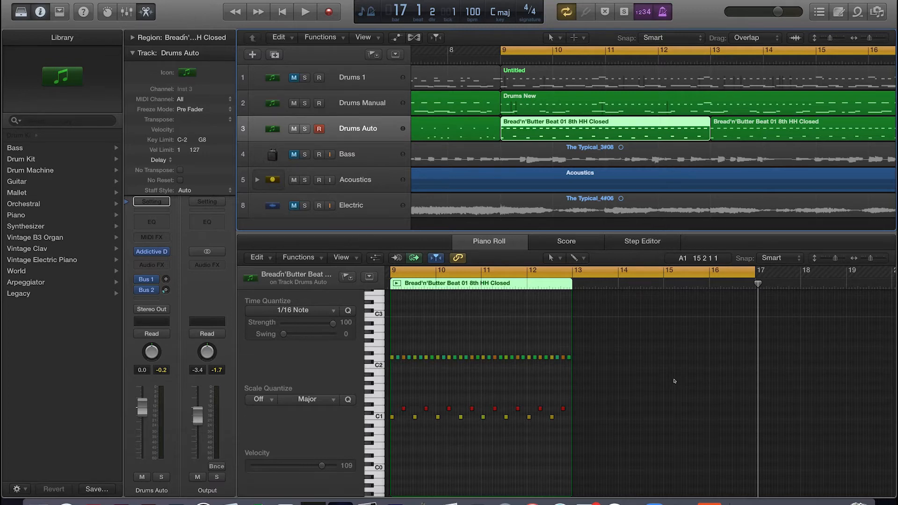
{"action": "scroll", "coordinate": [617, 304], "scroll_direction": "right", "scroll_amount": 2}
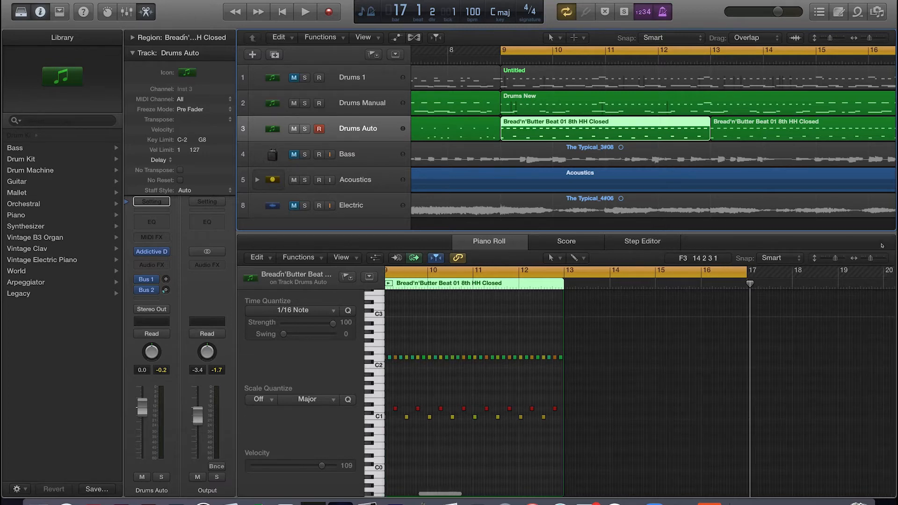
{"action": "left_click_drag", "start_coordinate": [869, 258], "coordinate": [874, 258]}
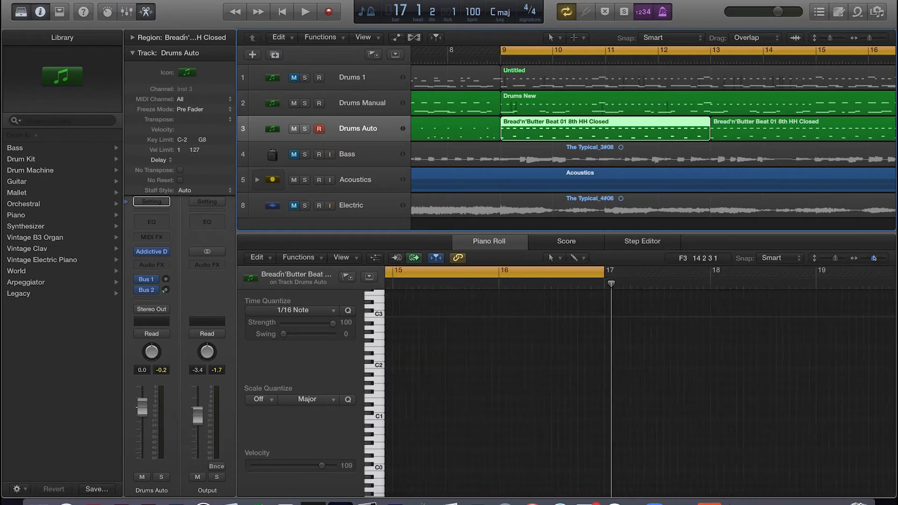
{"action": "scroll", "coordinate": [691, 383], "scroll_direction": "left", "scroll_amount": 15}
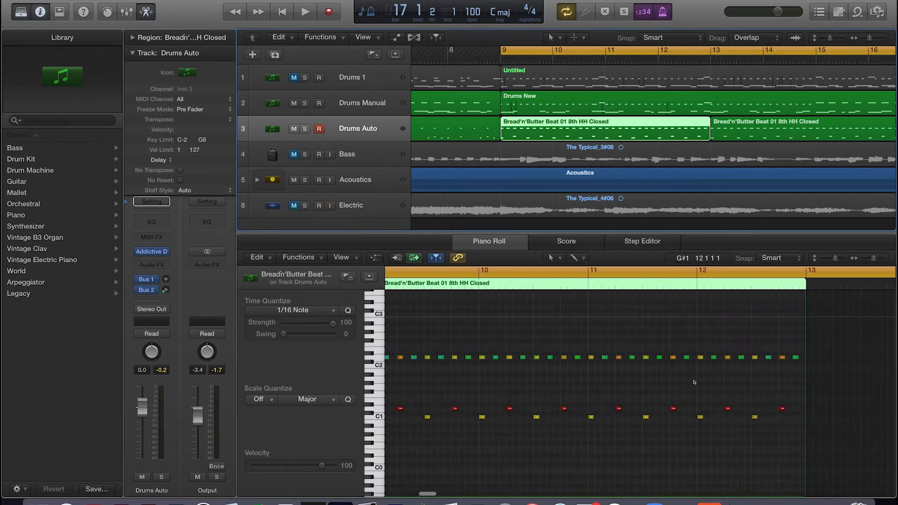
{"action": "scroll", "coordinate": [694, 382], "scroll_direction": "left", "scroll_amount": 1}
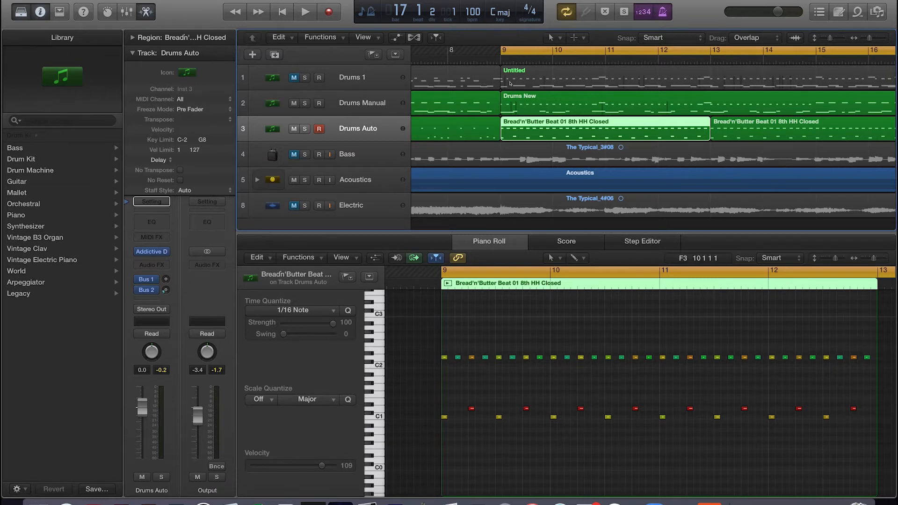
{"action": "left_click", "coordinate": [544, 97]}
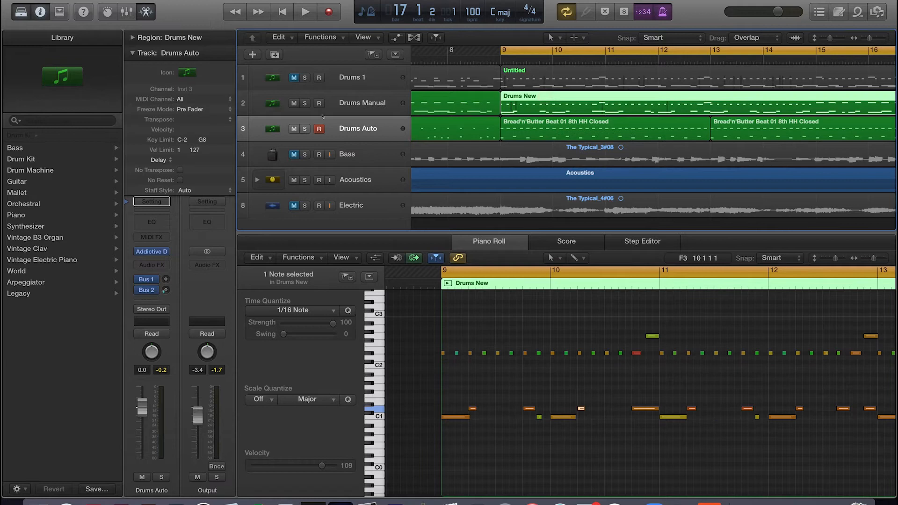
{"action": "key", "text": "ctrl+m"}
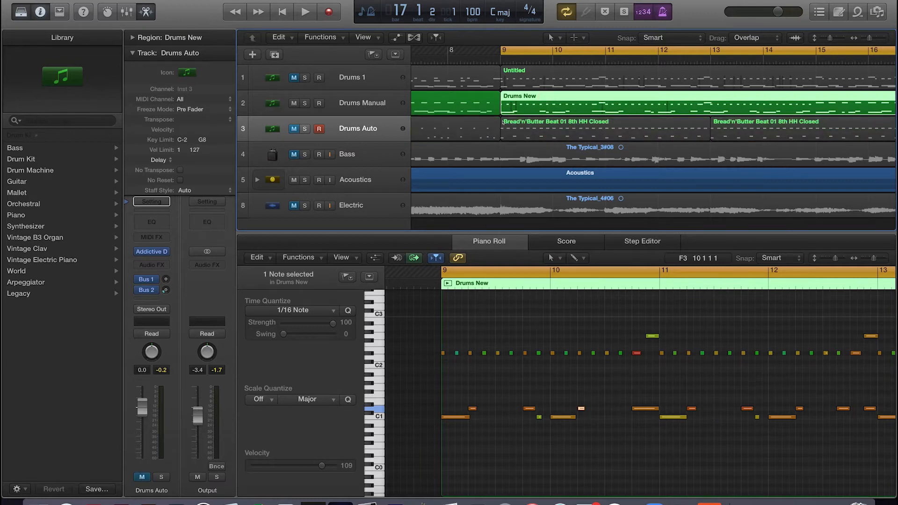
{"action": "key", "text": "space"}
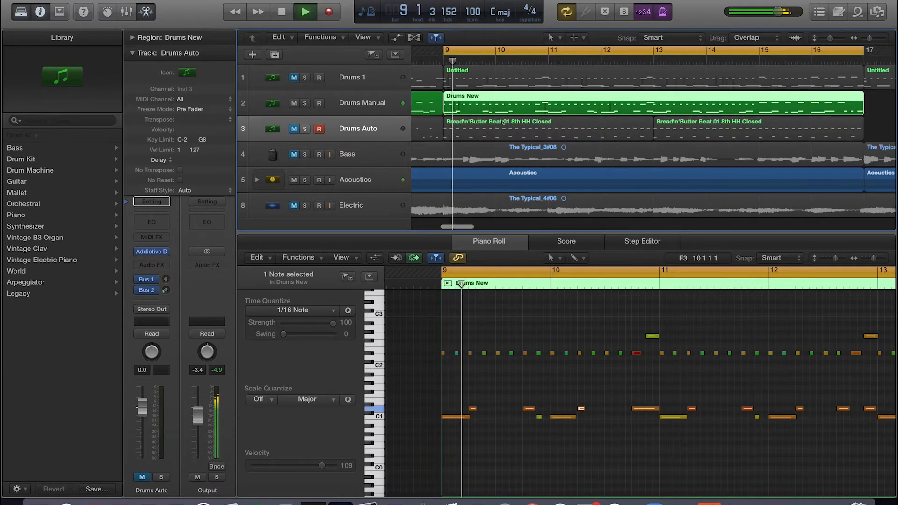
{"action": "key", "text": "space"}
- With Drums Auto unmuted, delete the kick on beat 3 of bar 9 and add a C1 kick on the second half of beat 4
{"action": "left_click", "coordinate": [503, 123]}
{"action": "left_click", "coordinate": [509, 481]}
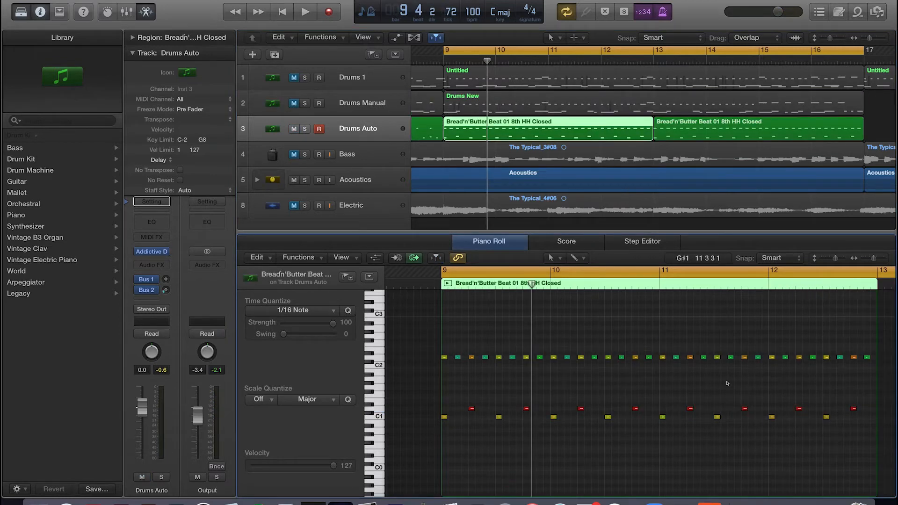
{"action": "key", "text": "space"}
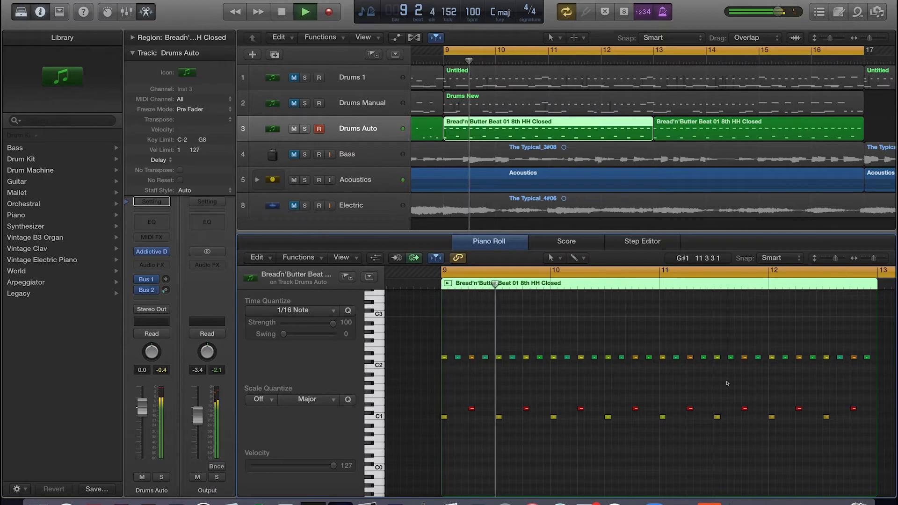
{"action": "key", "text": "space"}
{"action": "left_click_drag", "start_coordinate": [488, 399], "coordinate": [500, 426]}
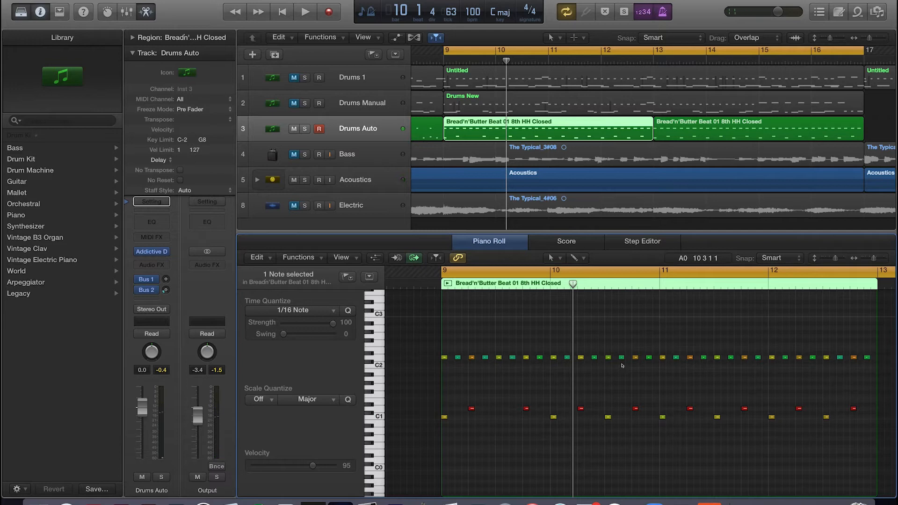
{"action": "left_click", "coordinate": [540, 417]}
{"action": "key", "text": "space"}
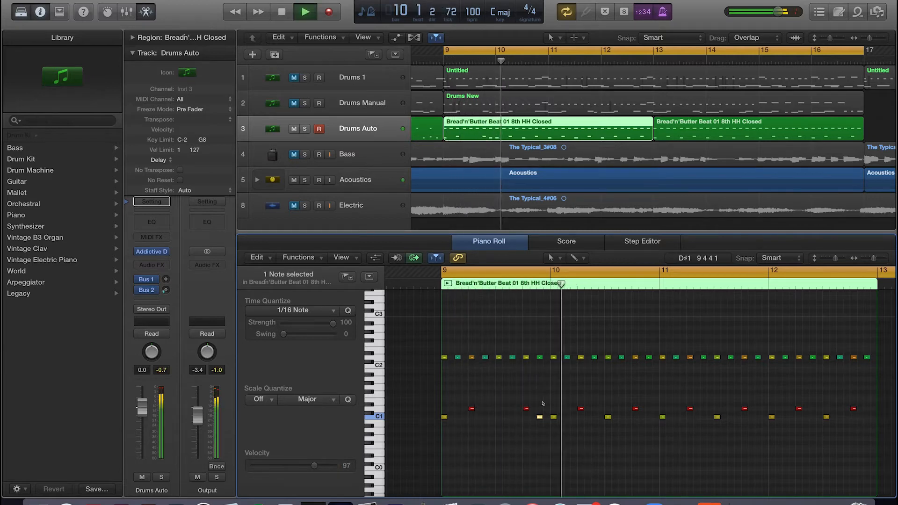
{"action": "key", "text": "space"}
- Delete the C1 kick notes on beat 3 of bars 10, 11 and 12 in the first Bread'n'Butter Beat 01 region
{"action": "left_click", "coordinate": [608, 417]}
{"action": "left_click", "coordinate": [717, 417], "text": "shift"}
{"action": "key", "text": "Delete"}
{"action": "left_click", "coordinate": [827, 417]}
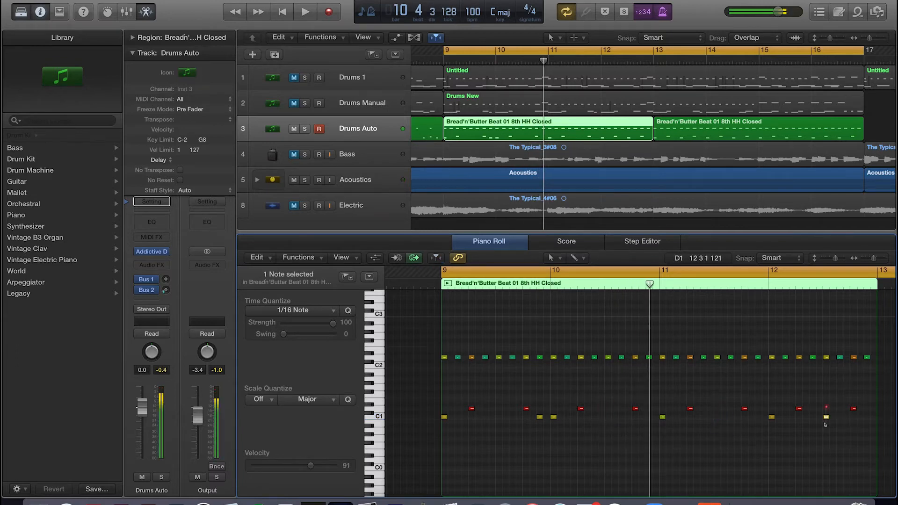
{"action": "key", "text": "Delete"}
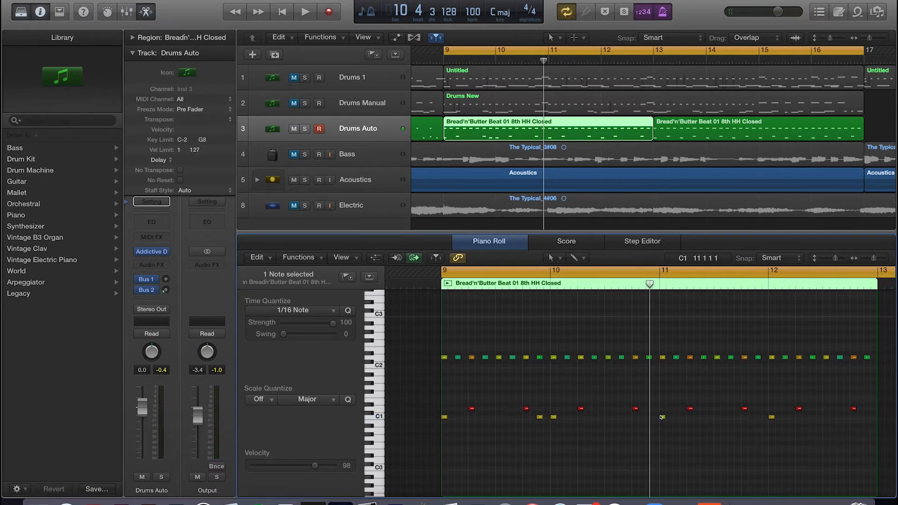
- Copy the kick notes at the starts of bars 11 and 12 about an eighth note earlier and play the edited beat
{"action": "left_click", "coordinate": [662, 417]}
{"action": "left_click_drag", "start_coordinate": [662, 417], "coordinate": [652, 417]}
{"action": "left_click", "coordinate": [770, 415]}
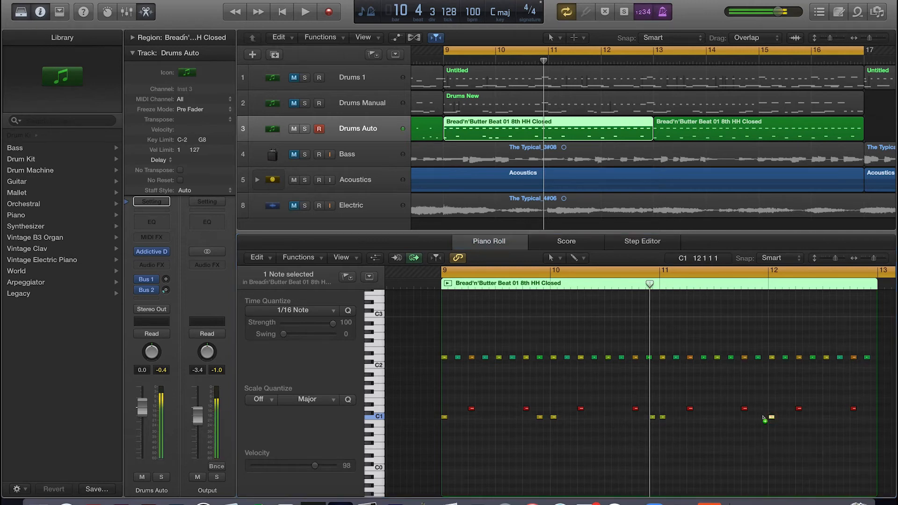
{"action": "double_click", "coordinate": [770, 415]}
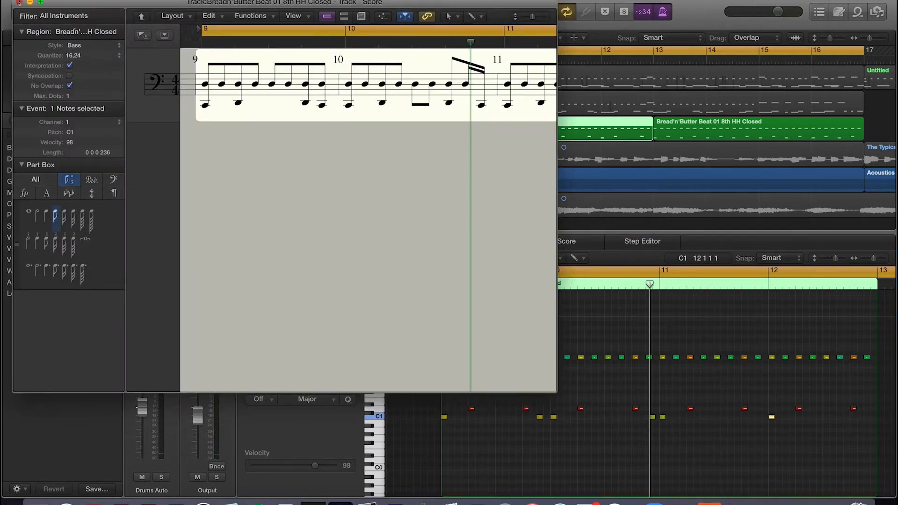
{"action": "left_click", "coordinate": [18, 3]}
{"action": "left_click_drag", "start_coordinate": [770, 416], "coordinate": [758, 417]}
{"action": "key", "text": "space"}
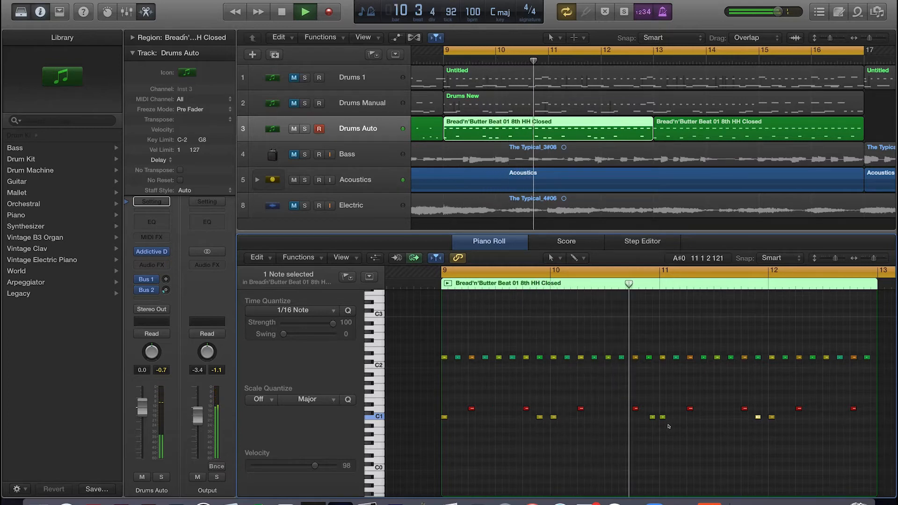
{"action": "key", "text": "space"}
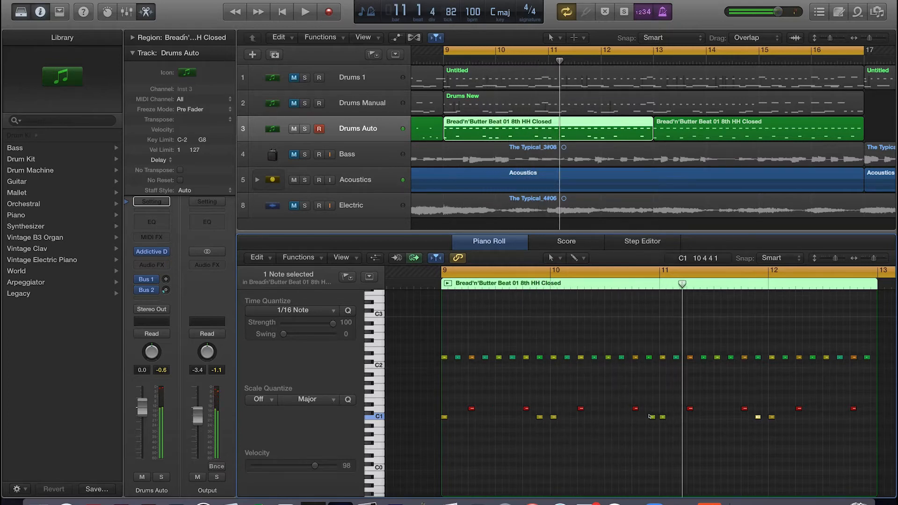
- Adjust the placement and length of the extra kick note just before bar 11, and play the beat through to bar 13
{"action": "left_click", "coordinate": [649, 416]}
{"action": "left_click_drag", "start_coordinate": [653, 416], "coordinate": [629, 452]}
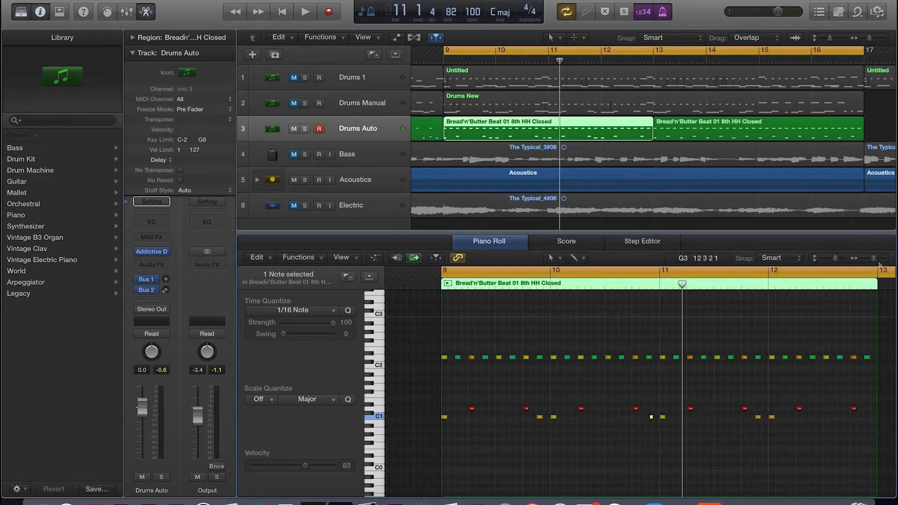
{"action": "left_click_drag", "start_coordinate": [874, 259], "coordinate": [877, 259]}
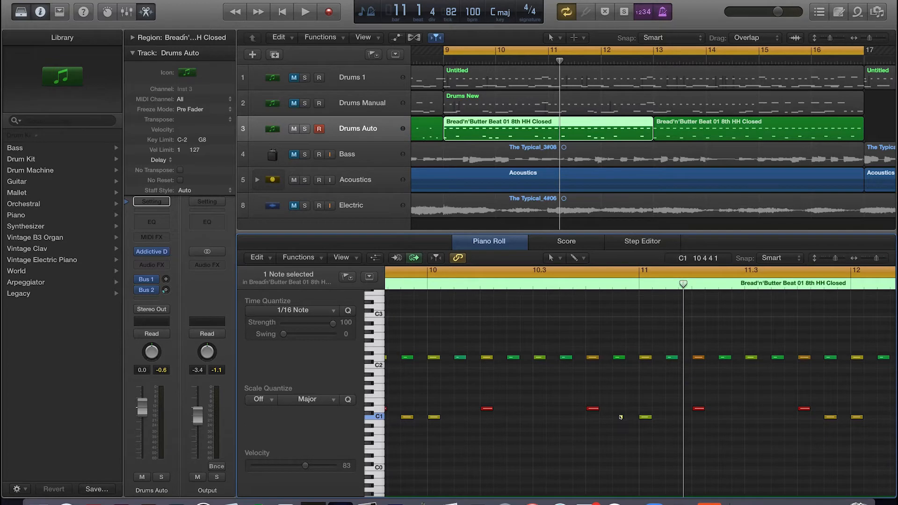
{"action": "left_click_drag", "start_coordinate": [620, 417], "coordinate": [625, 417]}
{"action": "key", "text": "space"}
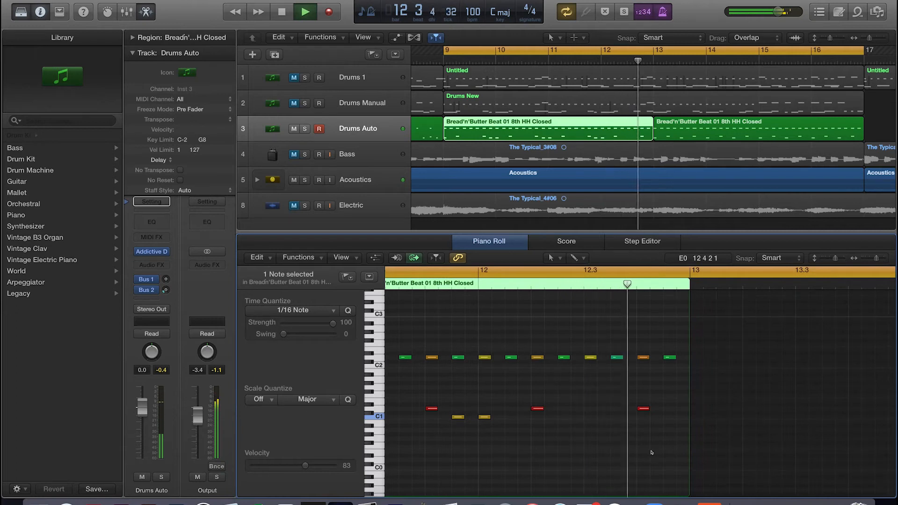
{"action": "key", "text": "space"}
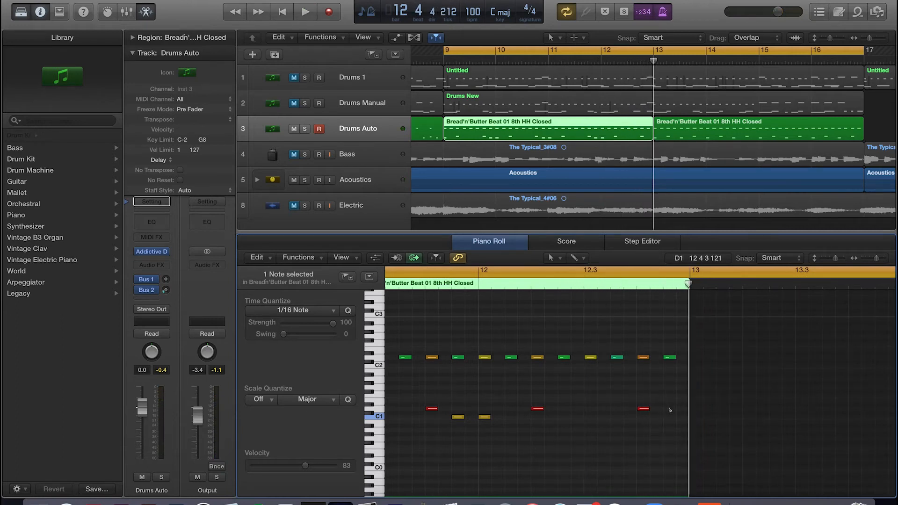
- Add a D1 snare note on the second half of beat 4 in bar 12 and play back the bar
{"action": "scroll", "coordinate": [676, 408], "scroll_direction": "up", "scroll_amount": 1}
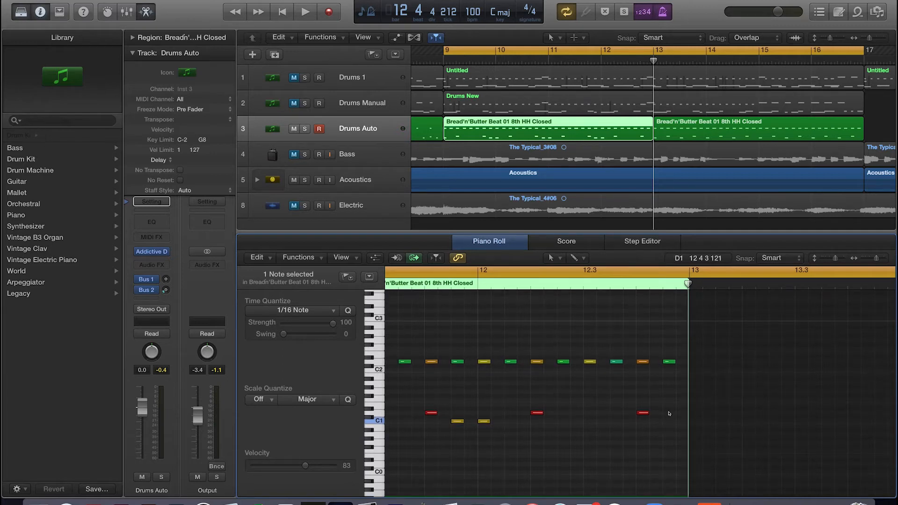
{"action": "left_click", "coordinate": [670, 413]}
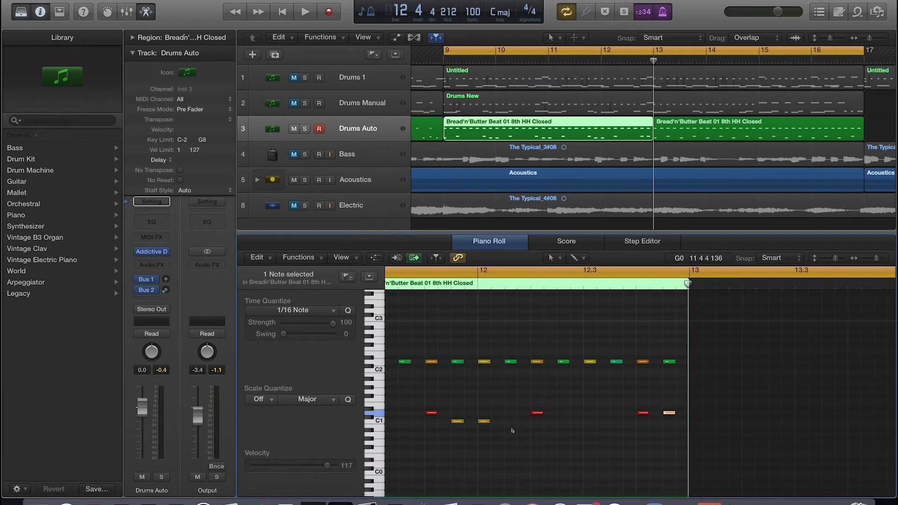
{"action": "key", "text": "space"}
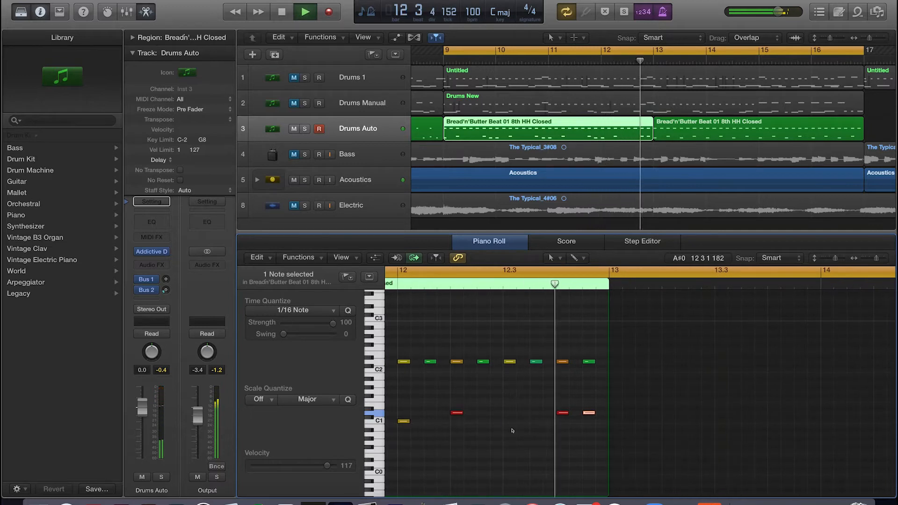
{"action": "key", "text": "space"}
- Move the bar 12 snare from beat 4 to the second half of beat 3 and audition it from bar 12 with the cycle off
{"action": "left_click_drag", "start_coordinate": [561, 413], "coordinate": [532, 413]}
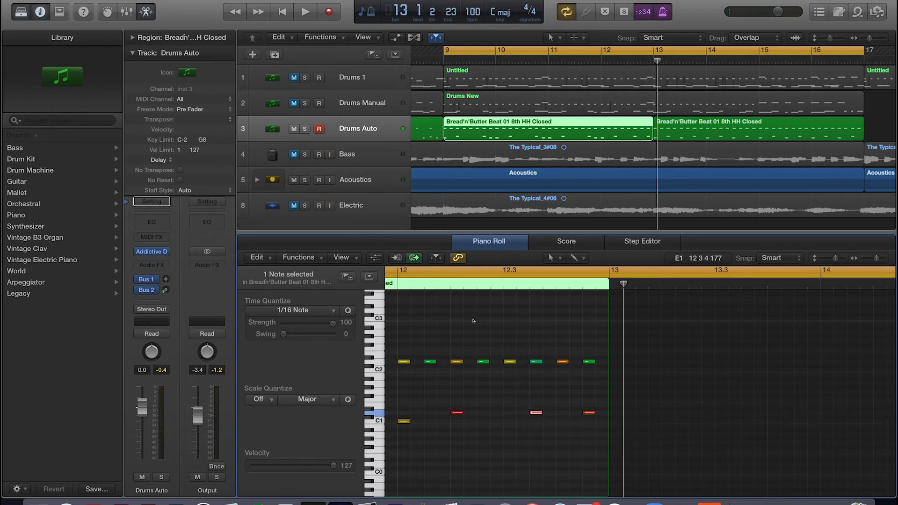
{"action": "left_click", "coordinate": [398, 275]}
{"action": "left_click", "coordinate": [398, 276]}
{"action": "key", "text": "space"}
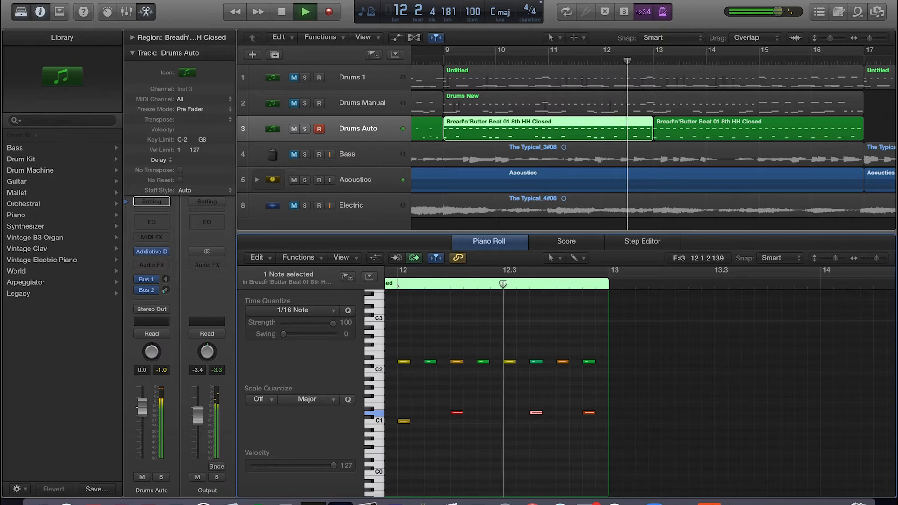
{"action": "key", "text": "space"}
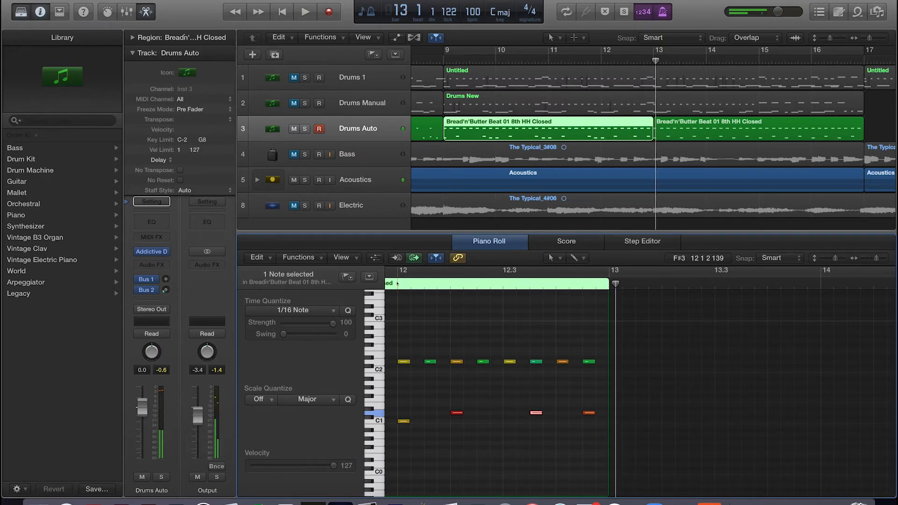
{"action": "left_click", "coordinate": [397, 283]}
{"action": "left_click", "coordinate": [575, 269]}
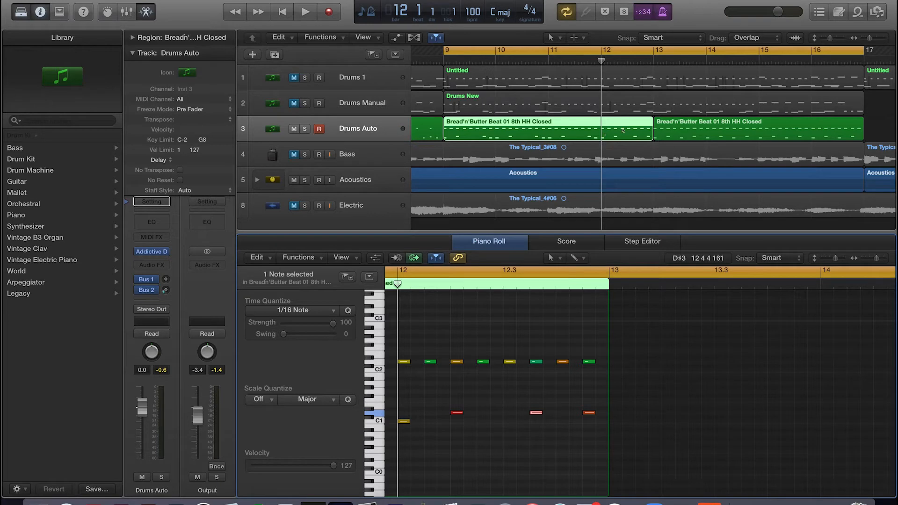
- Replace the Bread'n'Butter Beat 01 region at bar 13 with a copy of the edited region from bar 9
{"action": "left_click", "coordinate": [684, 122]}
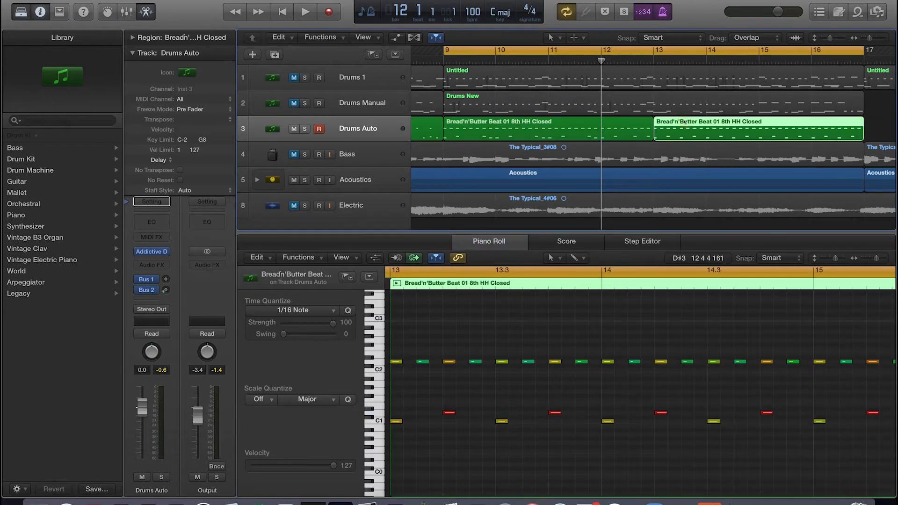
{"action": "key", "text": "Delete"}
{"action": "left_click", "coordinate": [523, 125]}
{"action": "left_click_drag", "start_coordinate": [521, 125], "coordinate": [731, 125]}
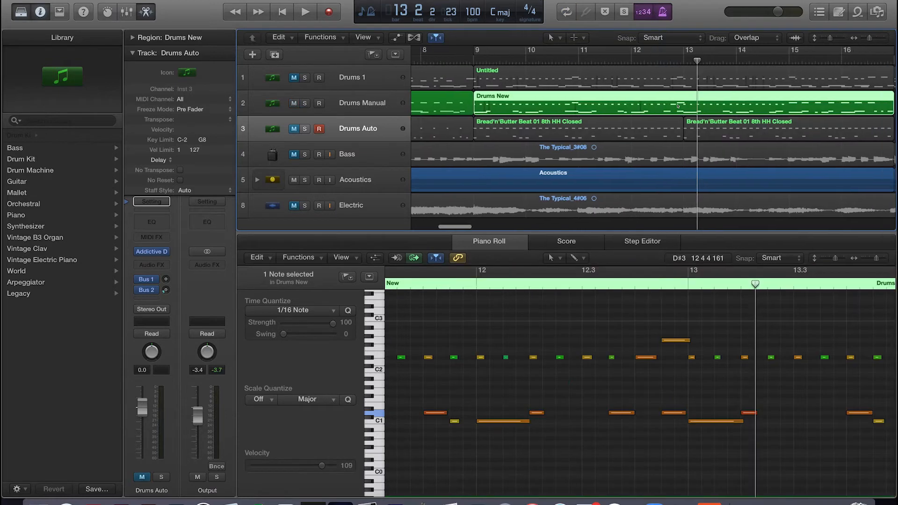
- Play the Drums New region on the Drums Manual track from bar 9 and turn the cycle back on for bars 9 to 17
{"action": "scroll", "coordinate": [677, 106], "scroll_direction": "right", "scroll_amount": 1}
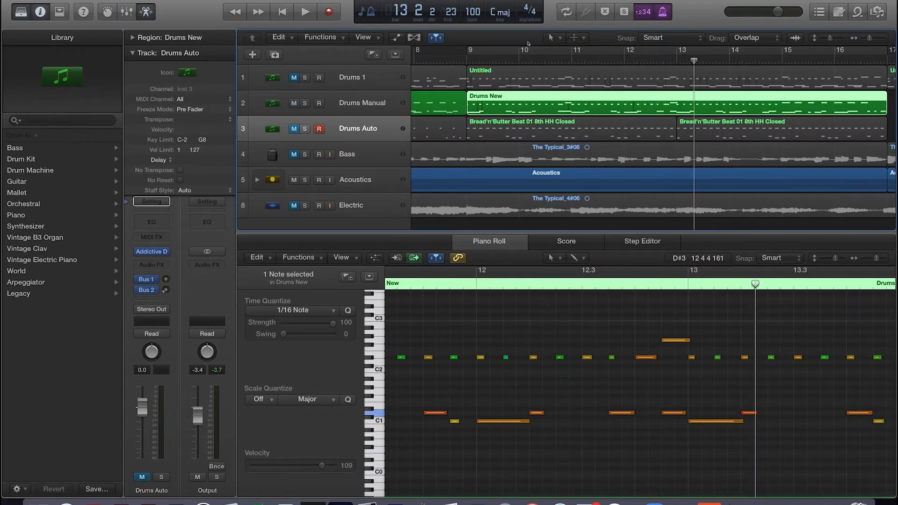
{"action": "left_click", "coordinate": [467, 58]}
{"action": "key", "text": "space"}
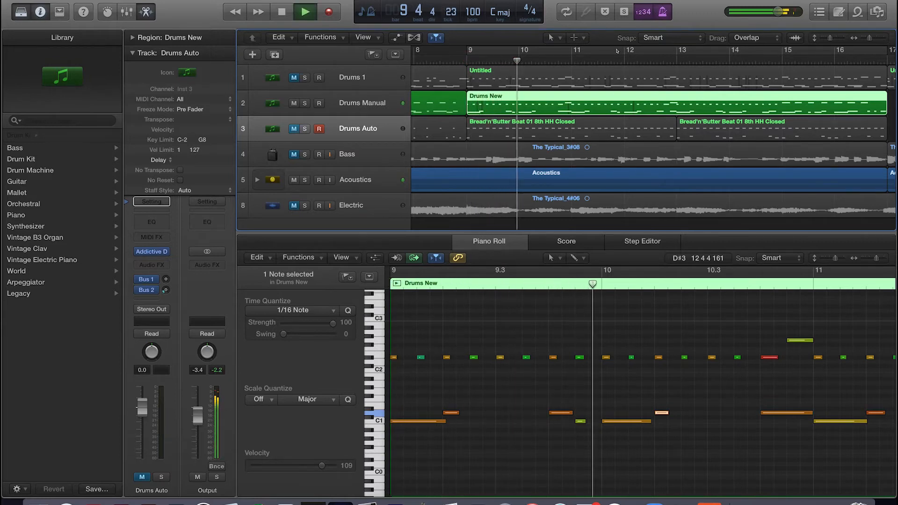
{"action": "key", "text": "c"}
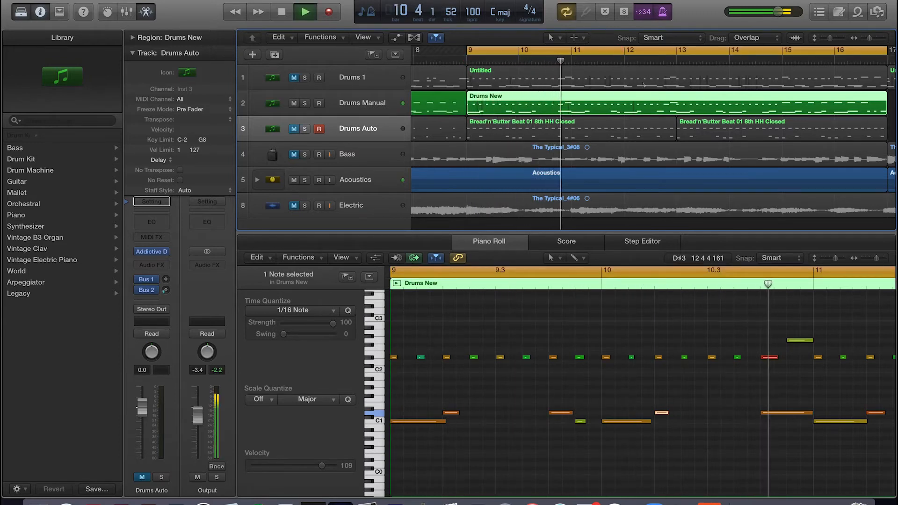
{"action": "key", "text": "space"}
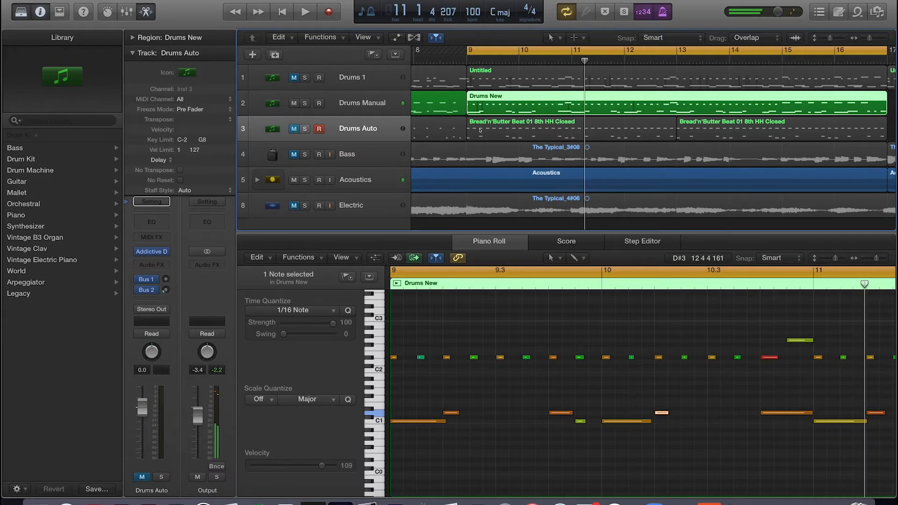
- Unmute Drums Auto, mute Drums Manual and play back the edited Drums Auto region that starts at bar 9
{"action": "left_click", "coordinate": [480, 130]}
{"action": "left_click", "coordinate": [293, 129]}
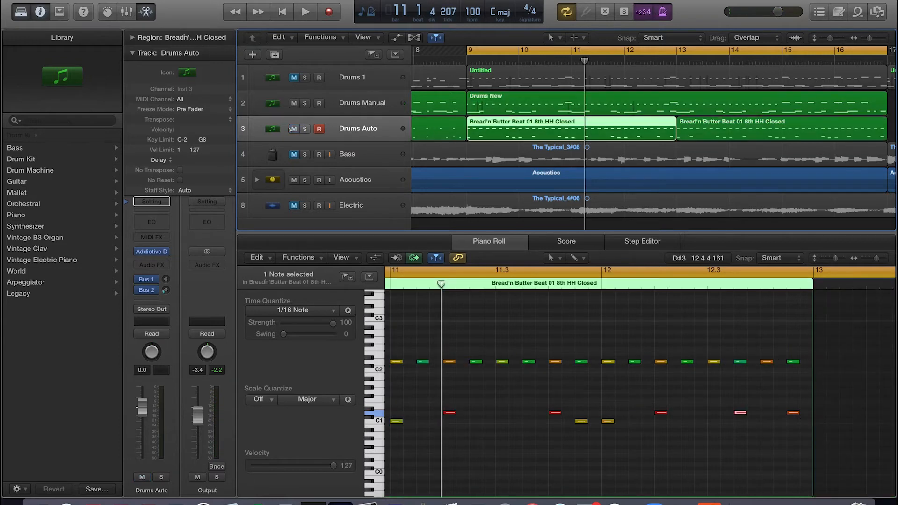
{"action": "left_click", "coordinate": [294, 102]}
{"action": "key", "text": "space"}
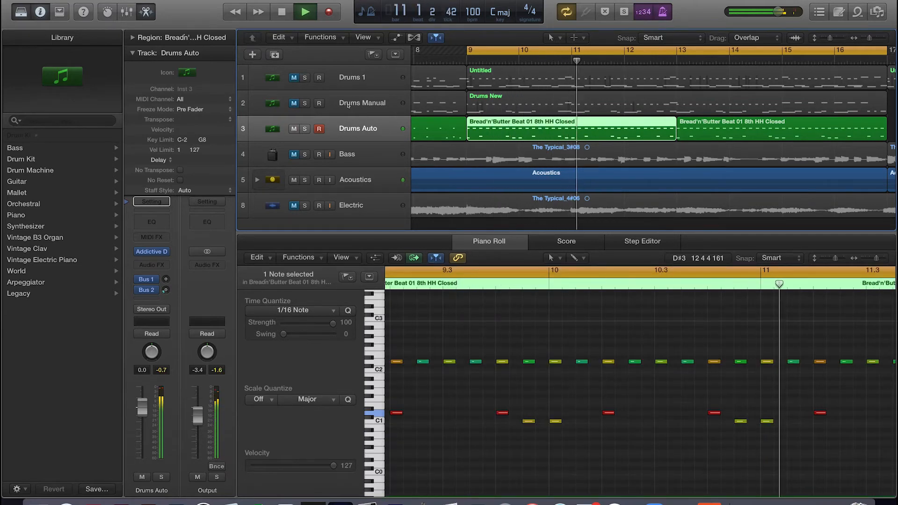
{"action": "key", "text": "space"}
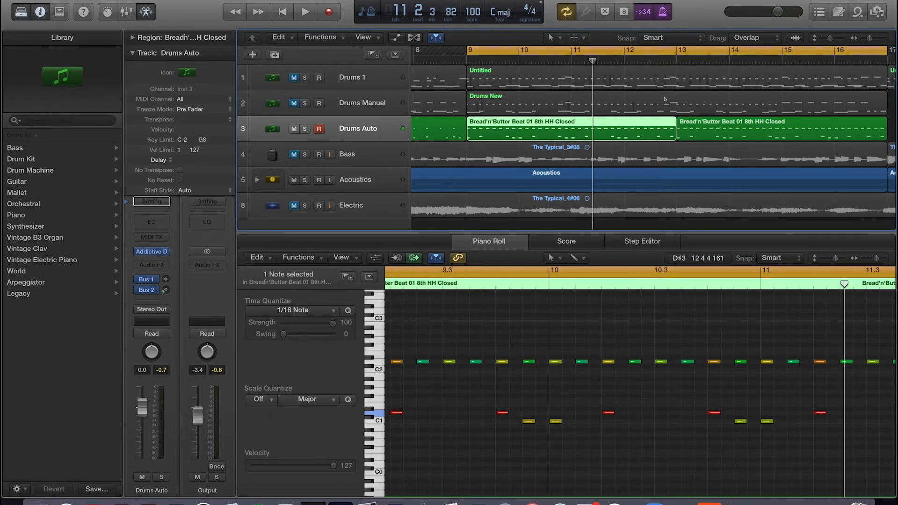
- Select the Drums Auto region at bar 13 and turn the cycle off
{"action": "scroll", "coordinate": [650, 101], "scroll_direction": "right", "scroll_amount": 5}
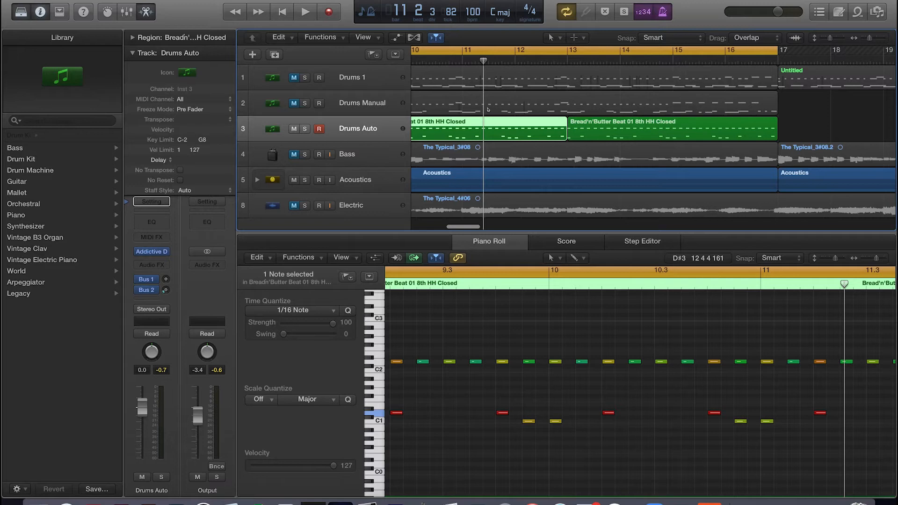
{"action": "scroll", "coordinate": [527, 124], "scroll_direction": "left", "scroll_amount": 4}
{"action": "left_click", "coordinate": [640, 126]}
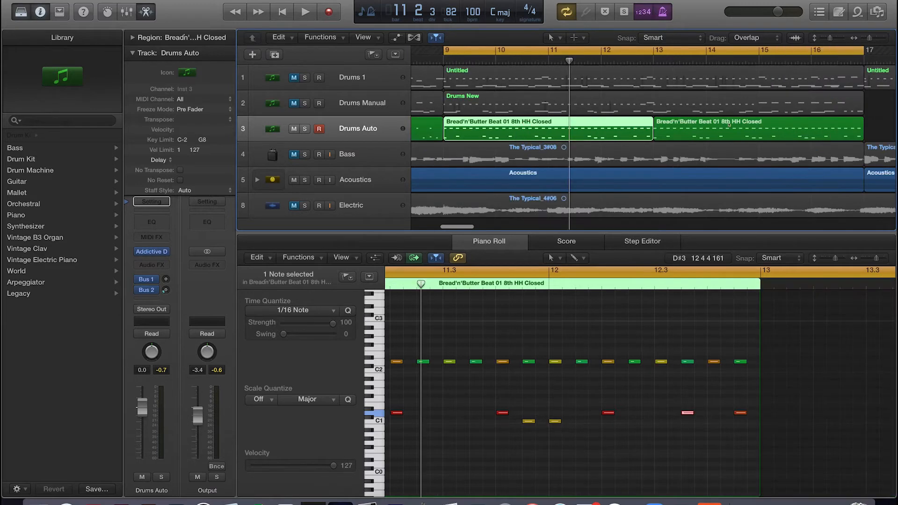
{"action": "left_click", "coordinate": [729, 125]}
{"action": "scroll", "coordinate": [702, 107], "scroll_direction": "right", "scroll_amount": 4}
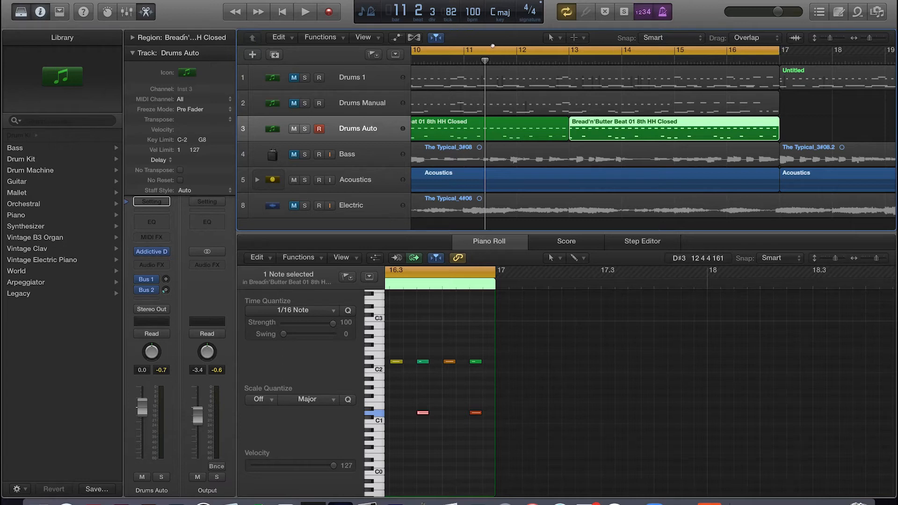
{"action": "left_click_drag", "start_coordinate": [485, 61], "coordinate": [675, 61]}
{"action": "scroll", "coordinate": [669, 65], "scroll_direction": "left", "scroll_amount": 4}
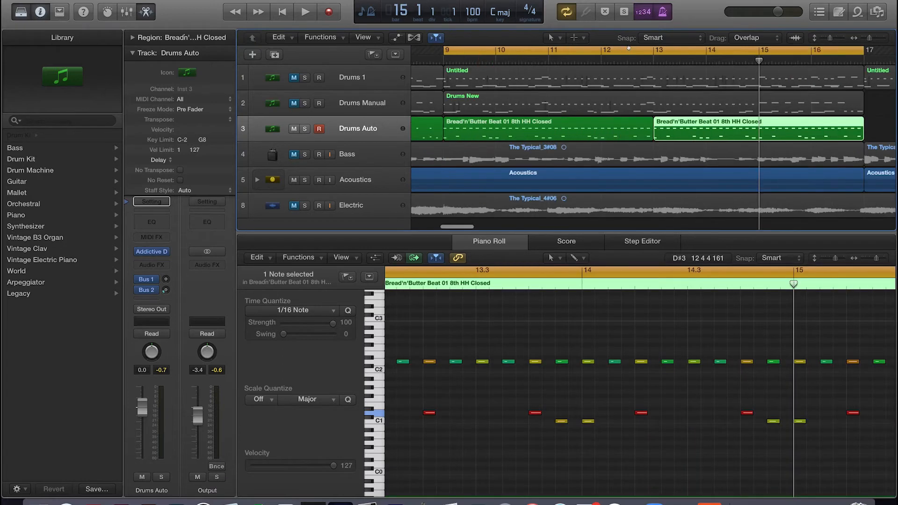
{"action": "left_click", "coordinate": [634, 48]}
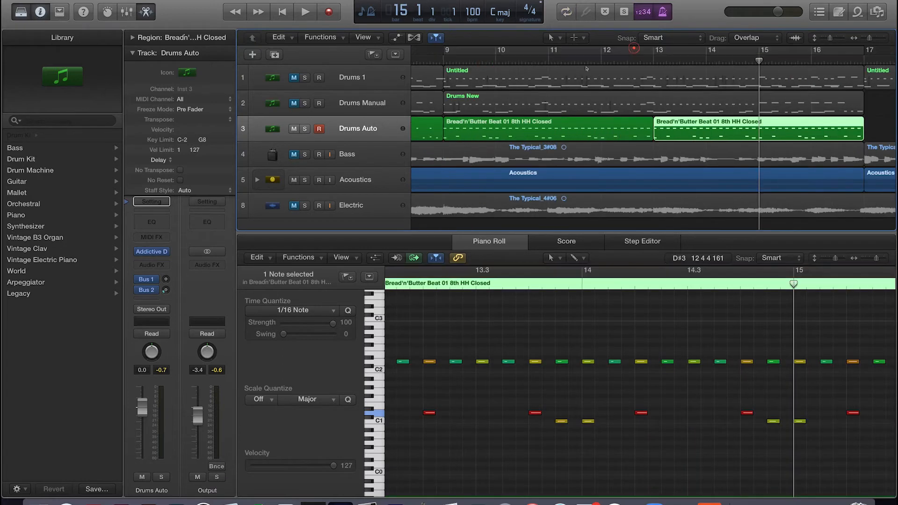
- Unmute Drums Manual, mute Drums Auto and play the manual part from bar 14 up to bar 17
{"action": "left_click", "coordinate": [294, 103]}
{"action": "left_click", "coordinate": [294, 128]}
{"action": "left_click_drag", "start_coordinate": [749, 59], "coordinate": [710, 60]}
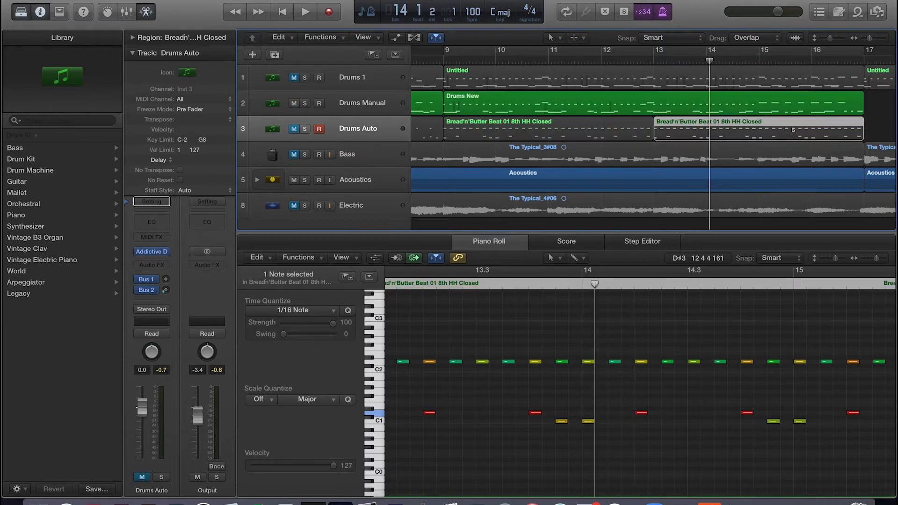
{"action": "key", "text": "space"}
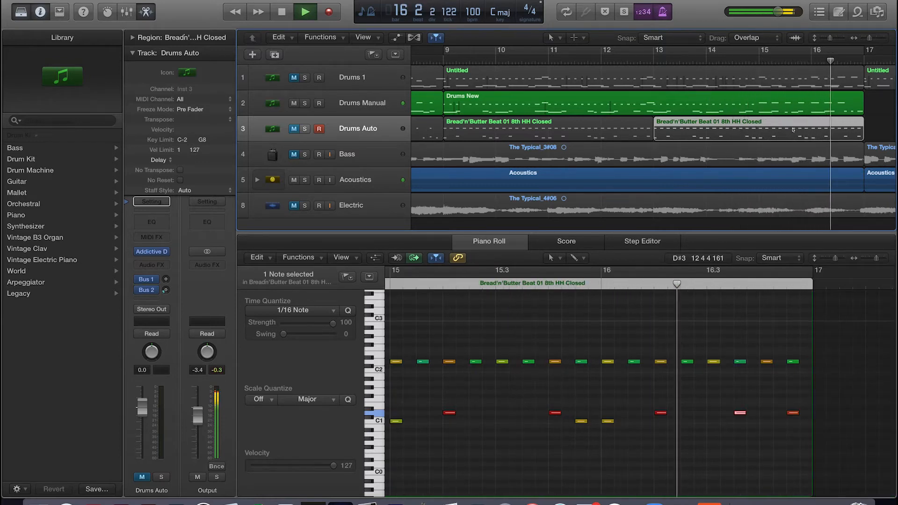
{"action": "key", "text": "space"}
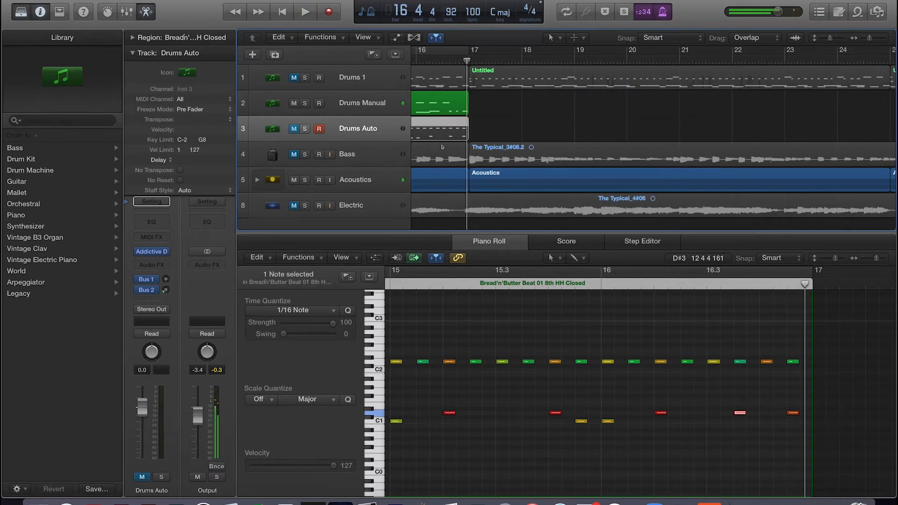
- Delete the four off-beat D2 hi-hat notes in bar 16 of the second Drums Auto region
{"action": "scroll", "coordinate": [563, 86], "scroll_direction": "left", "scroll_amount": 5}
{"action": "left_click", "coordinate": [616, 123]}
{"action": "left_click", "coordinate": [633, 360]}
{"action": "left_click_drag", "start_coordinate": [677, 345], "coordinate": [695, 366]}
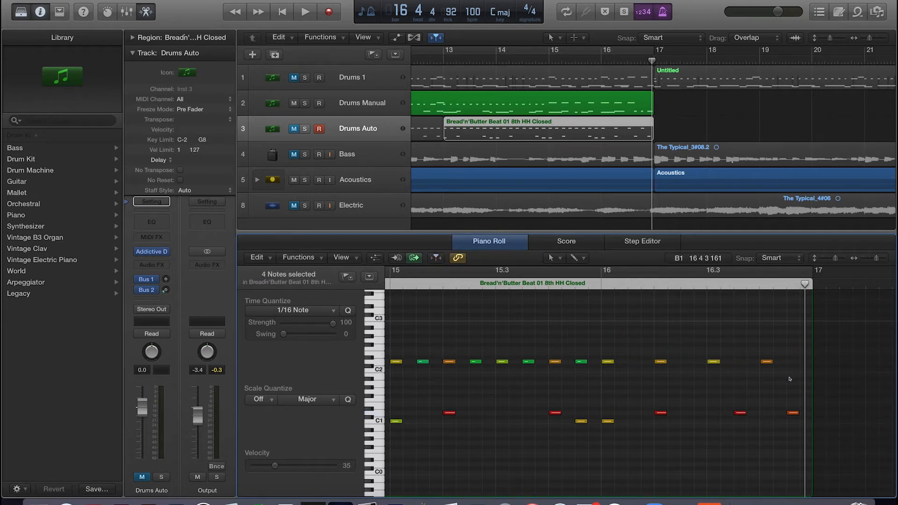
- Move the four remaining bar 16 hi-hat notes up to A2 and unmute Drums Auto
{"action": "left_click_drag", "start_coordinate": [602, 338], "coordinate": [804, 387]}
{"action": "left_click_drag", "start_coordinate": [604, 361], "coordinate": [604, 344]}
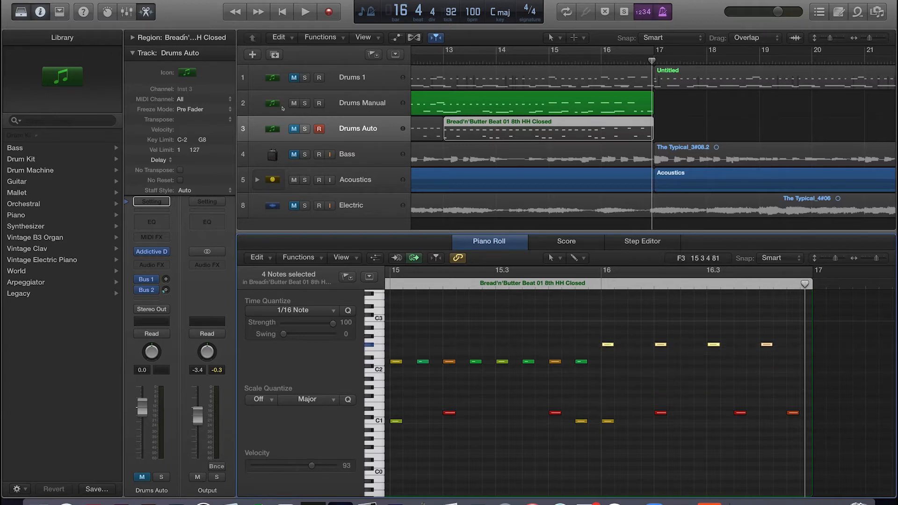
{"action": "left_click", "coordinate": [293, 128]}
{"action": "key", "text": "super+z"}
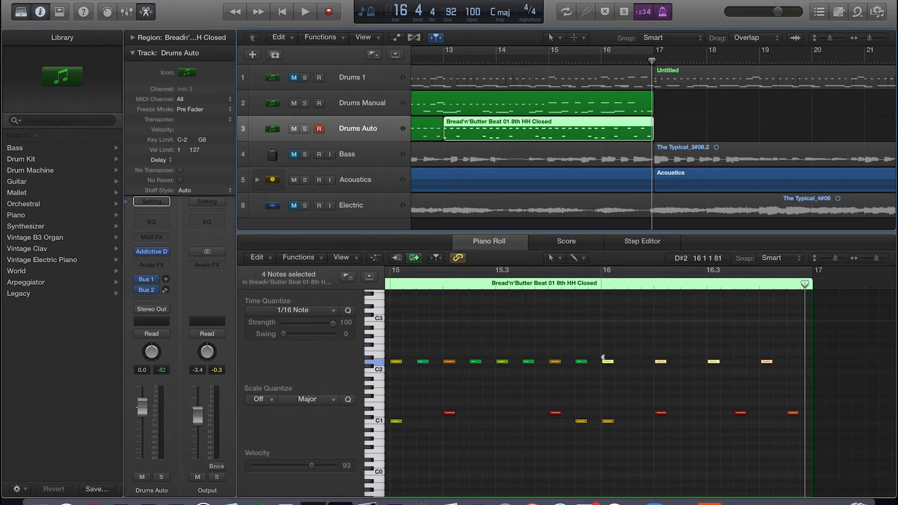
{"action": "left_click_drag", "start_coordinate": [607, 362], "coordinate": [607, 332]}
{"action": "scroll", "coordinate": [686, 337], "scroll_direction": "right", "scroll_amount": 1}
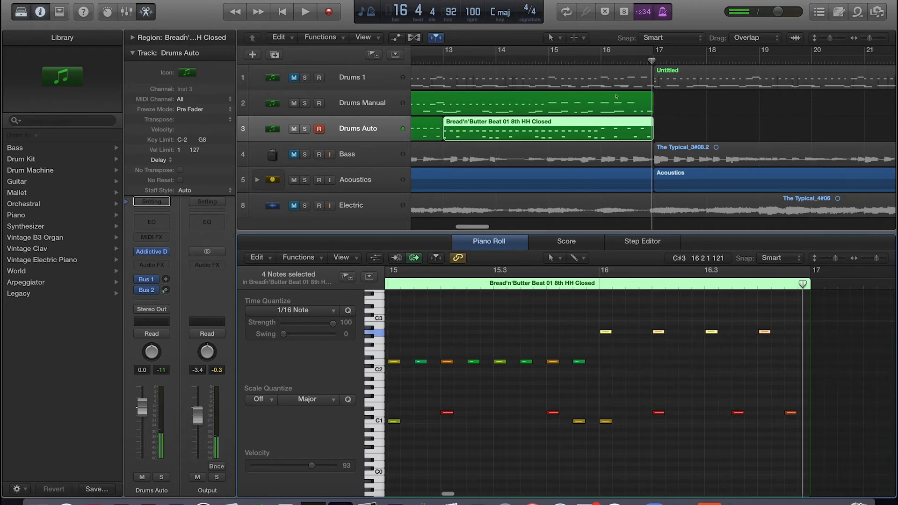
- Mute Drums Manual and play Drums Auto from beat 2 of bar 15 to the end of bar 16
{"action": "left_click", "coordinate": [571, 59]}
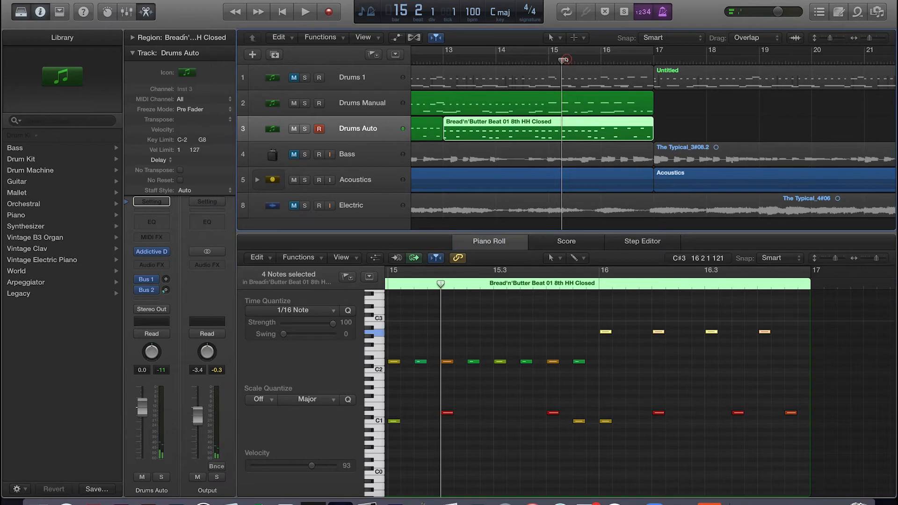
{"action": "key", "text": "space"}
{"action": "left_click", "coordinate": [293, 103]}
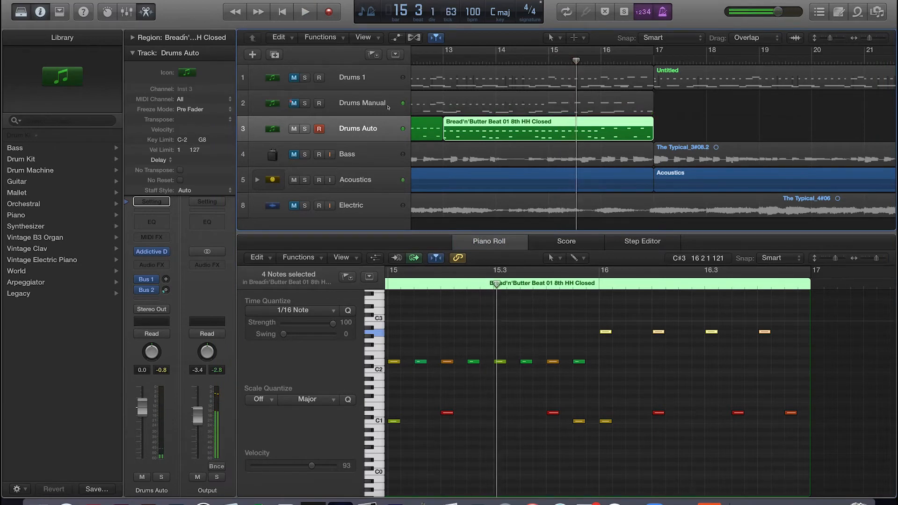
{"action": "key", "text": "space"}
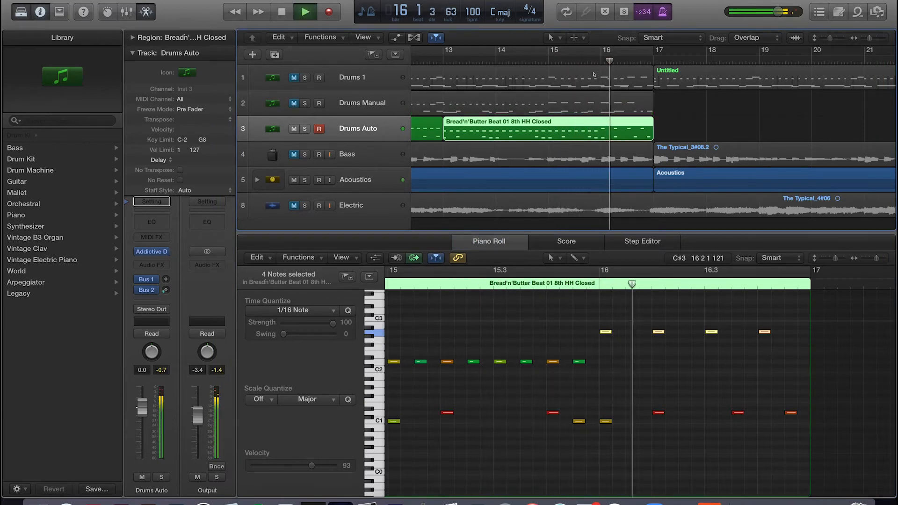
{"action": "key", "text": "space"}
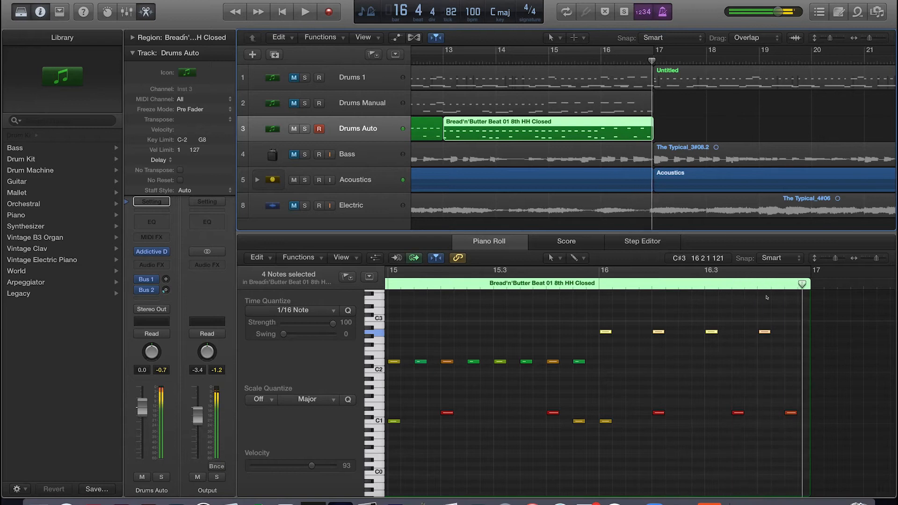
- Delete the A2 note on beat 4 of bar 16 and add a D1 snare note on that beat
{"action": "left_click", "coordinate": [766, 332]}
{"action": "key", "text": "Delete"}
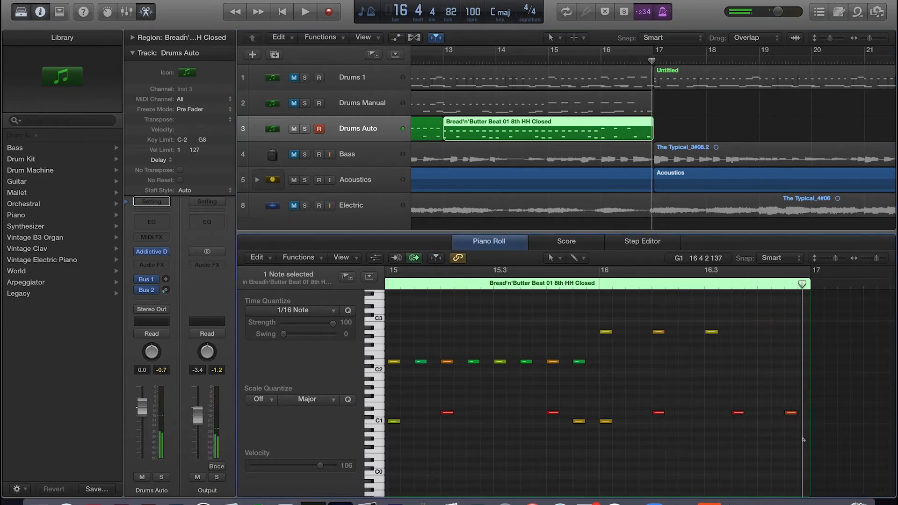
{"action": "left_click_drag", "start_coordinate": [791, 412], "coordinate": [764, 413]}
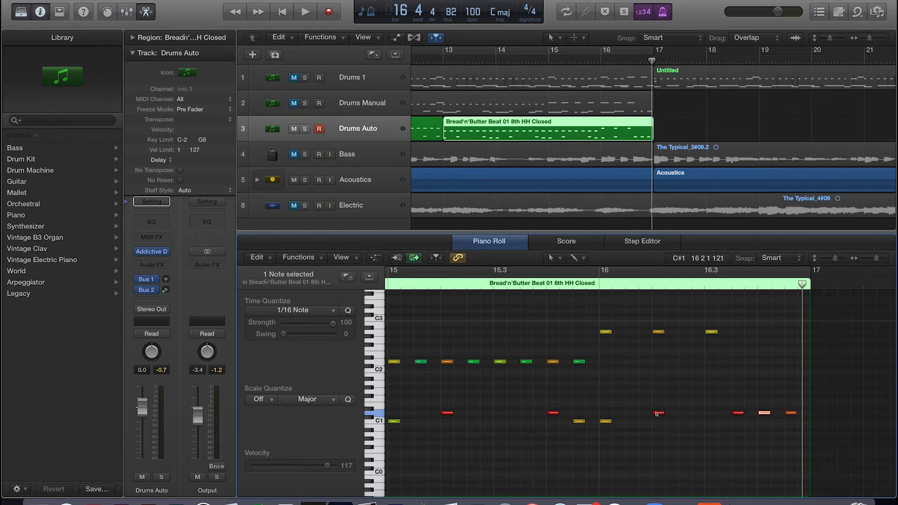
- Play back the edited end of the Drums Auto region through bar 16
{"action": "left_click", "coordinate": [490, 289]}
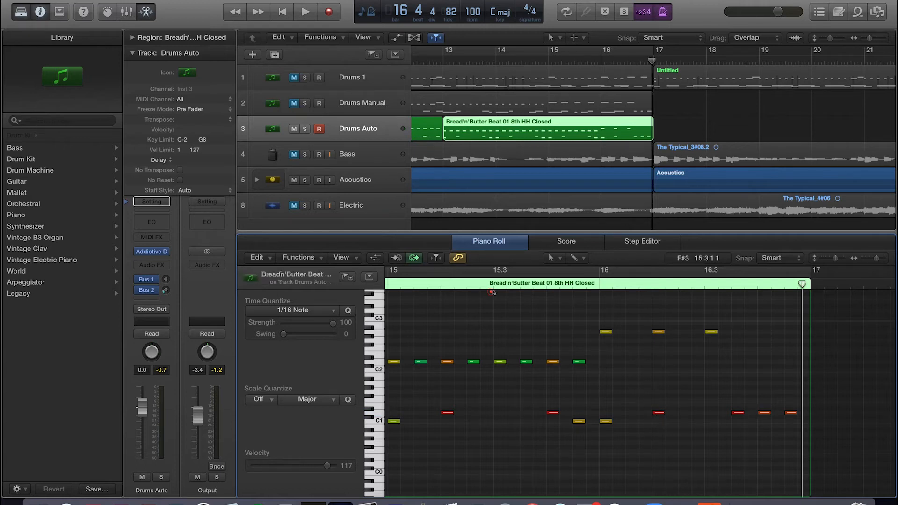
{"action": "key", "text": "space"}
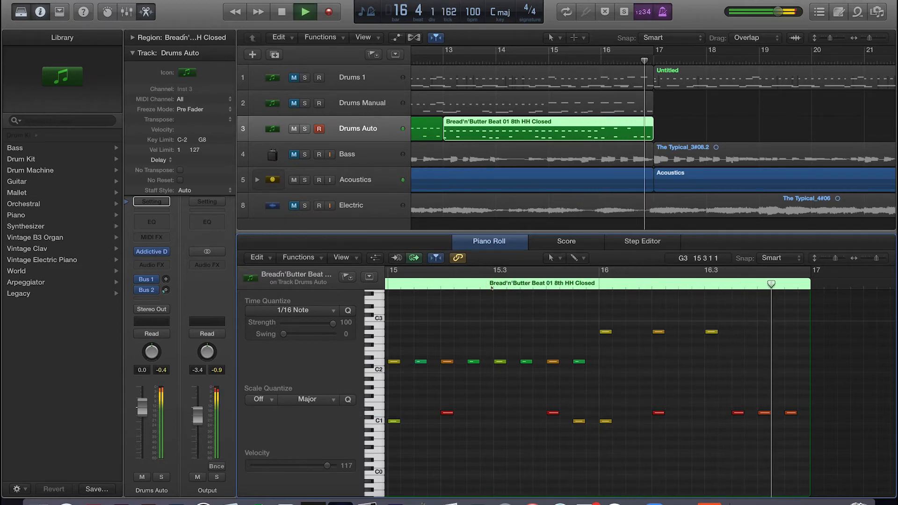
{"action": "key", "text": "space"}
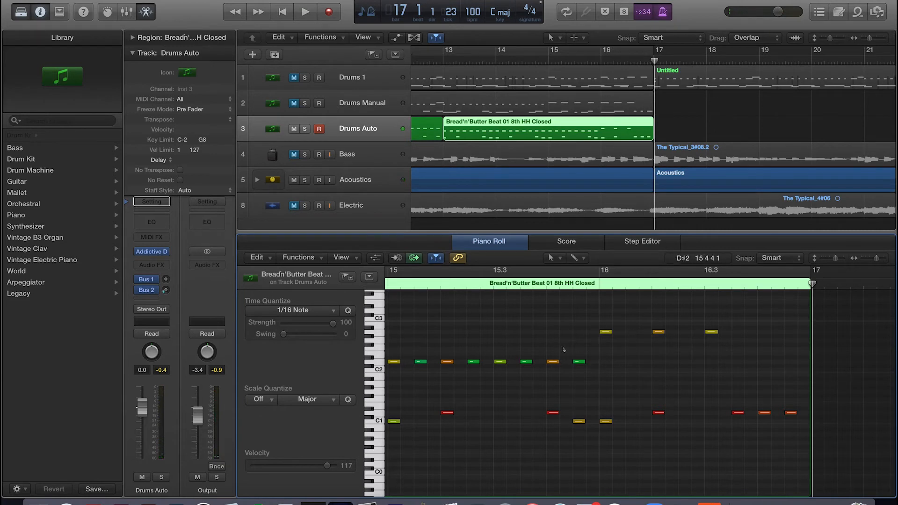
- Delete the bar 15 hi-hats on beats 2, 3 and 4, and move the three following off-beat notes onto those beats at A2
{"action": "left_click", "coordinate": [553, 361]}
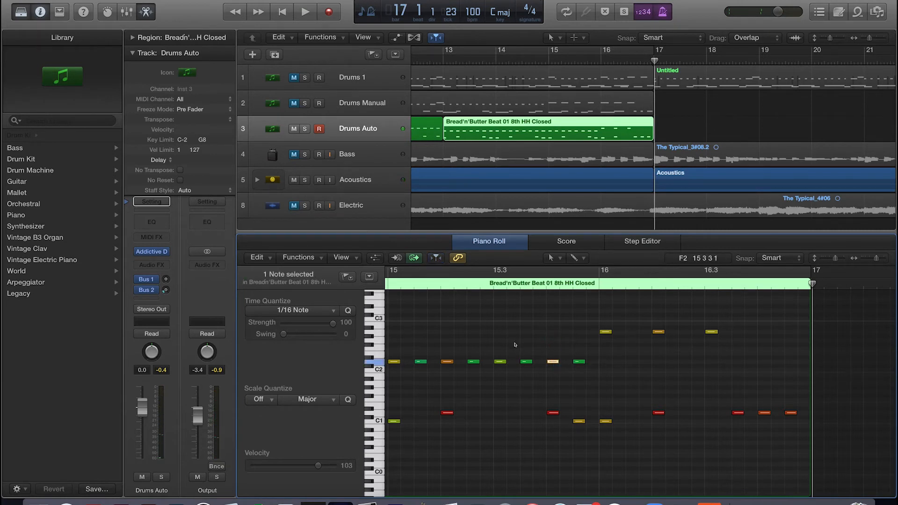
{"action": "left_click", "coordinate": [500, 362], "text": "shift"}
{"action": "left_click", "coordinate": [447, 361], "text": "shift"}
{"action": "key", "text": "Delete"}
{"action": "left_click_drag", "start_coordinate": [451, 326], "coordinate": [580, 402]}
{"action": "left_click_drag", "start_coordinate": [473, 362], "coordinate": [445, 332]}
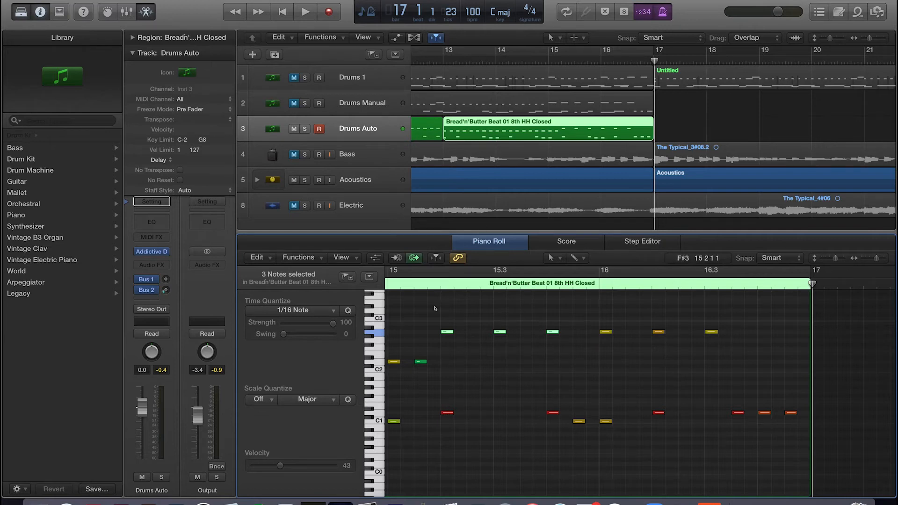
- Delete the hi-hat on the second half of beat 1 in bar 15 and raise the beat 1 note to A2
{"action": "scroll", "coordinate": [435, 309], "scroll_direction": "left", "scroll_amount": 4}
{"action": "left_click", "coordinate": [523, 362]}
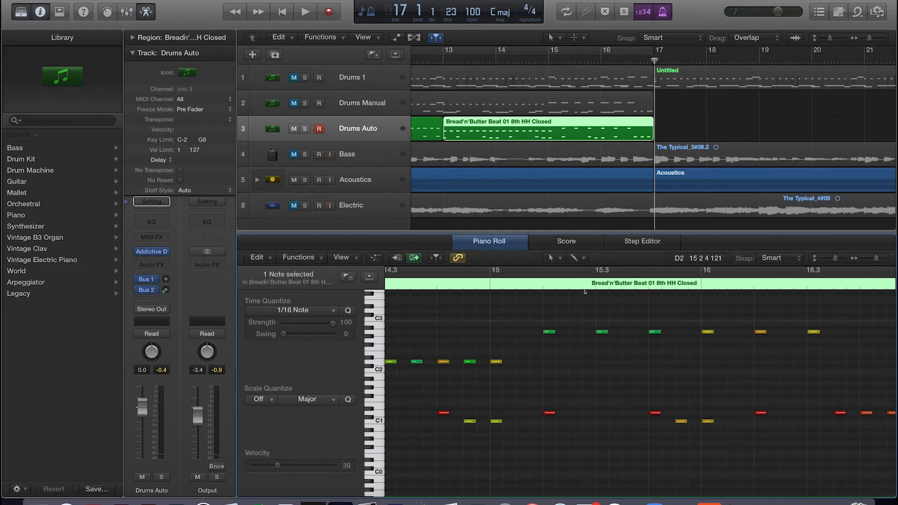
{"action": "left_click_drag", "start_coordinate": [497, 363], "coordinate": [523, 333]}
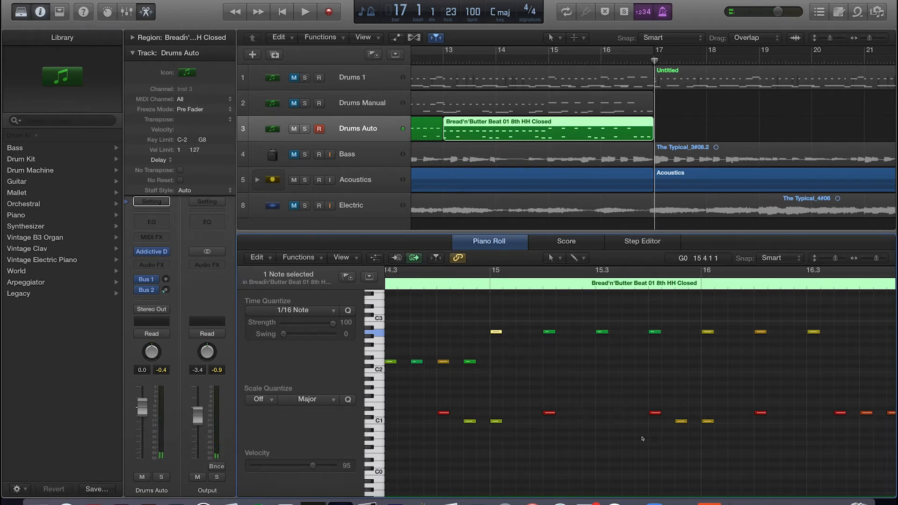
- Add C1 kick notes on beat 3 and its second half in bar 15, and redraw the kick on the second half of beat 4
{"action": "left_click", "coordinate": [600, 421]}
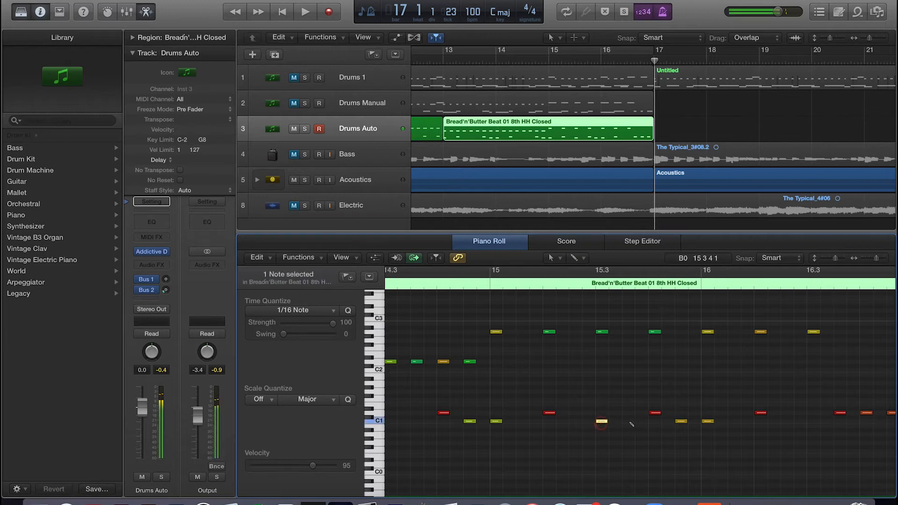
{"action": "left_click", "coordinate": [628, 421]}
{"action": "scroll", "coordinate": [643, 428], "scroll_direction": "right", "scroll_amount": 4}
{"action": "left_click", "coordinate": [601, 421]}
{"action": "key", "text": "Delete"}
{"action": "left_click", "coordinate": [600, 421]}
- Play Drums Auto from bar 15 to bar 17 to audition the new kick and A2 notes
{"action": "left_click", "coordinate": [408, 283]}
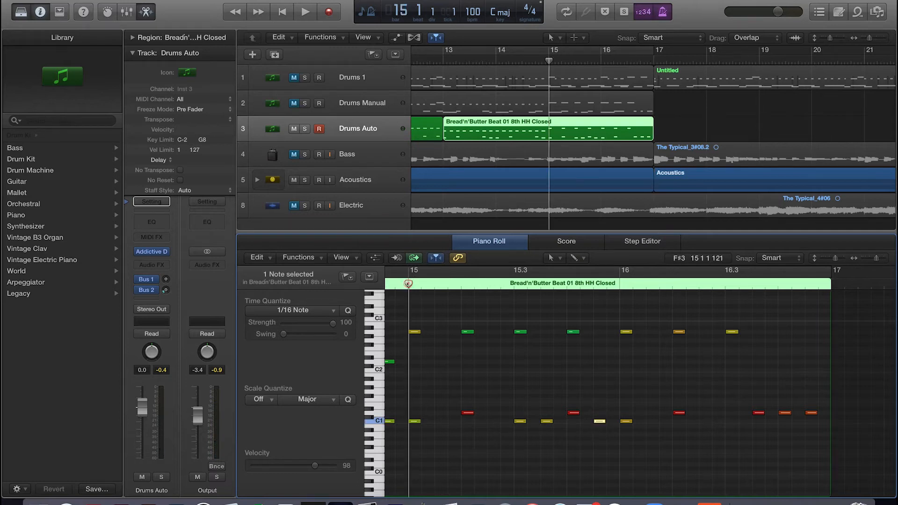
{"action": "key", "text": "space"}
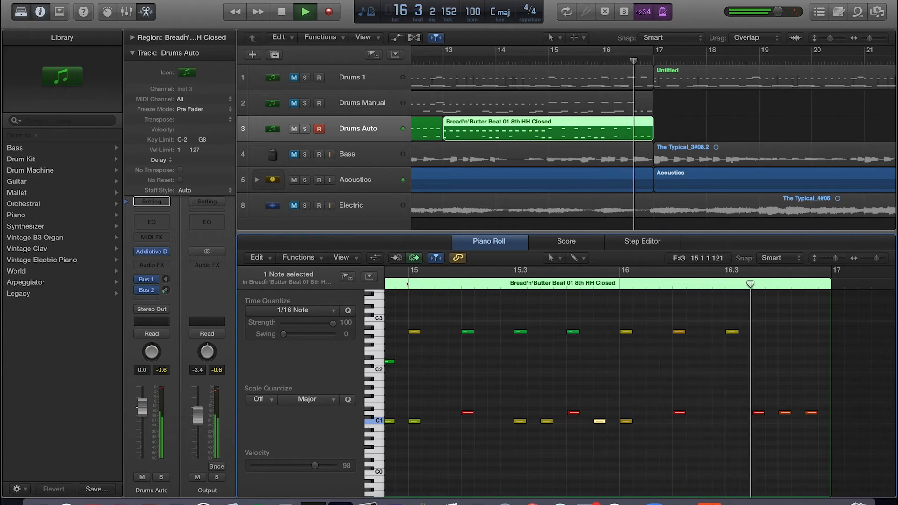
{"action": "key", "text": "space"}
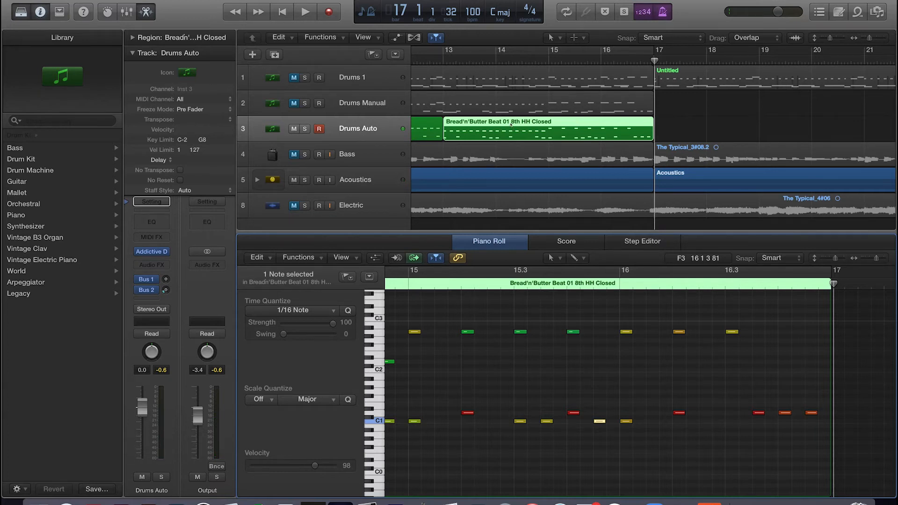
- Open the Addictive Drums 2 instrument on Drums Auto and move its window up so the whole Beats page shows
{"action": "scroll", "coordinate": [511, 124], "scroll_direction": "left", "scroll_amount": 5}
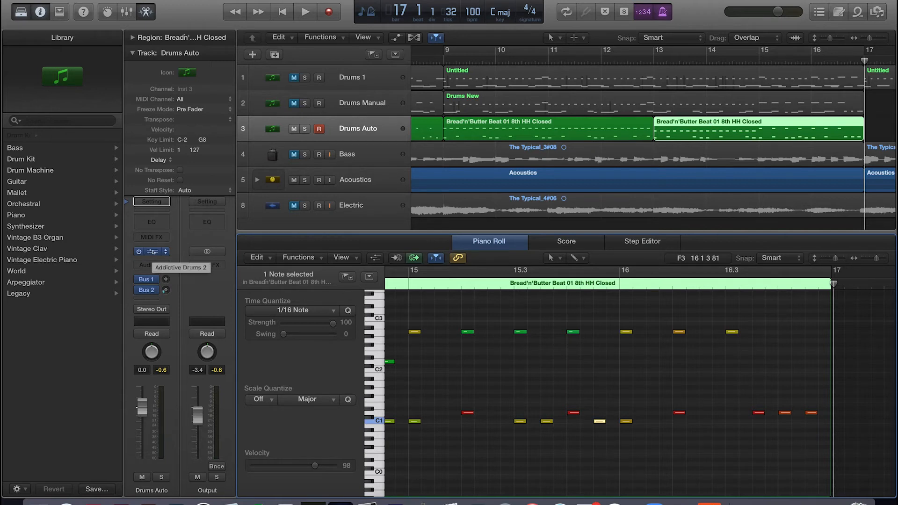
{"action": "left_click", "coordinate": [152, 251]}
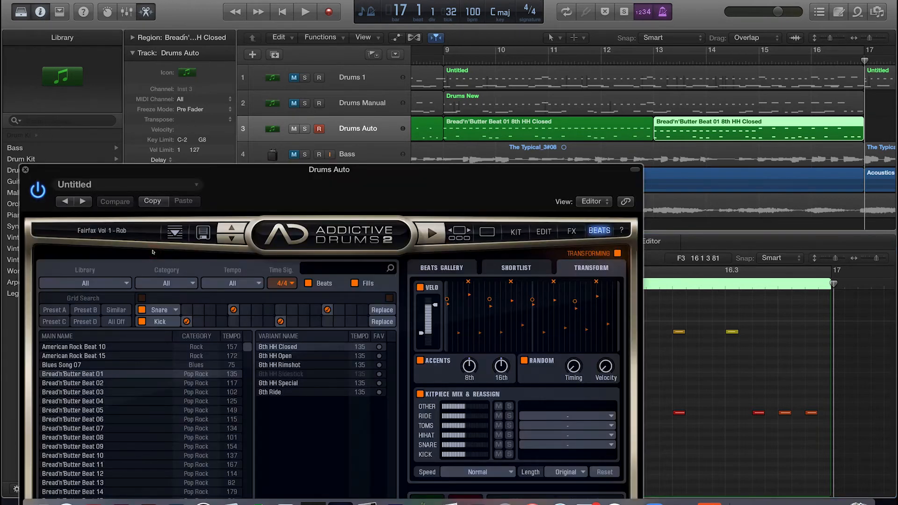
{"action": "left_click_drag", "start_coordinate": [420, 168], "coordinate": [487, 61]}
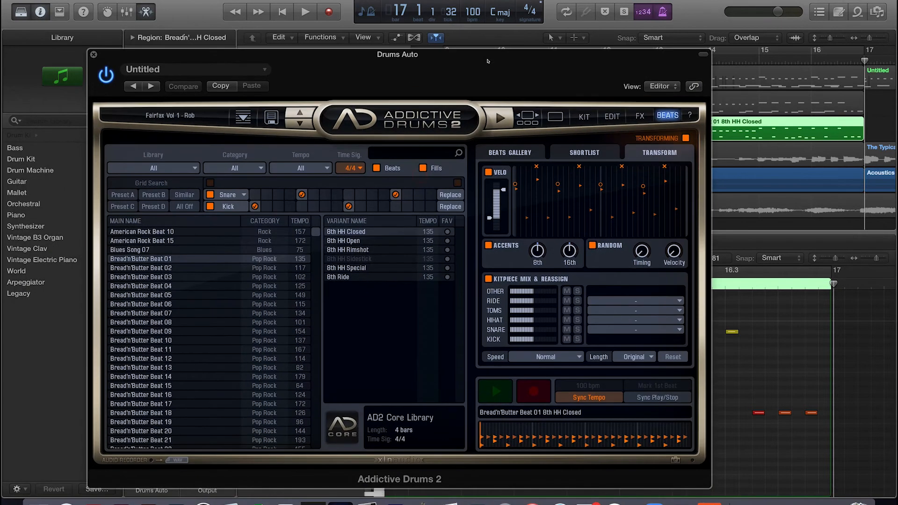
- Select all regions on the Drums Auto track, return the playhead to bar 1, and set a cycle range from bar 1 to bar 17
{"action": "left_click_drag", "start_coordinate": [354, 63], "coordinate": [384, 242]}
{"action": "scroll", "coordinate": [472, 129], "scroll_direction": "left", "scroll_amount": 10}
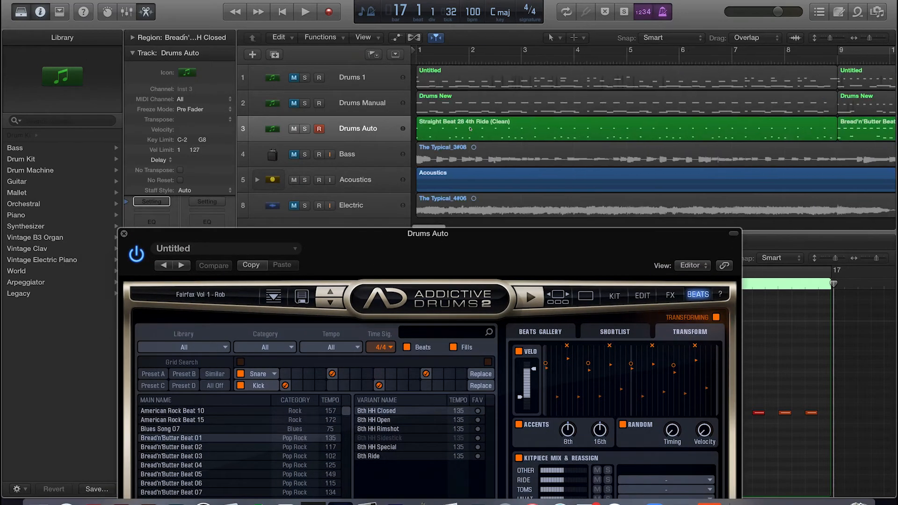
{"action": "left_click", "coordinate": [369, 131]}
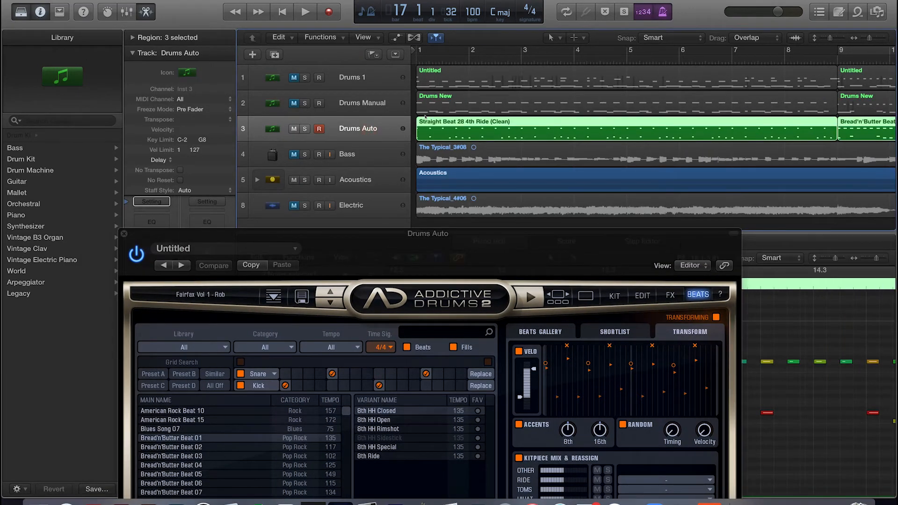
{"action": "key", "text": "Return"}
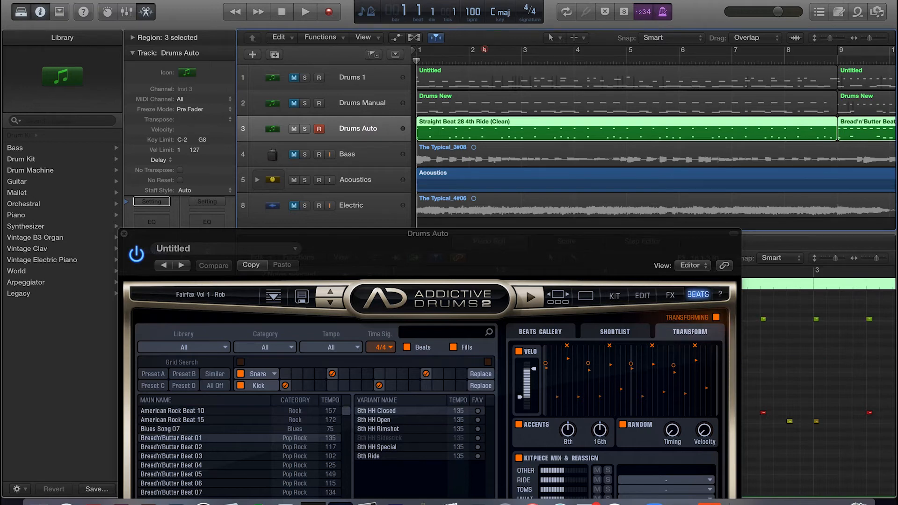
{"action": "left_click", "coordinate": [864, 39]}
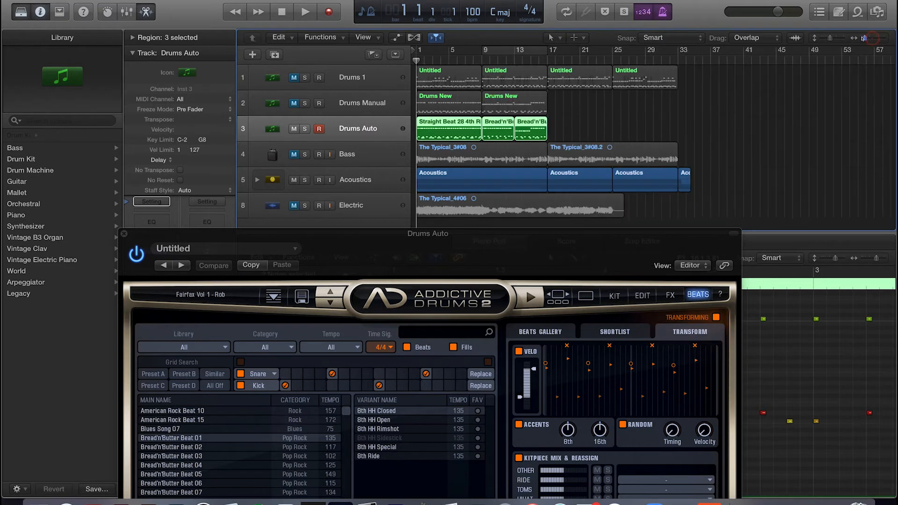
{"action": "left_click_drag", "start_coordinate": [463, 51], "coordinate": [508, 49]}
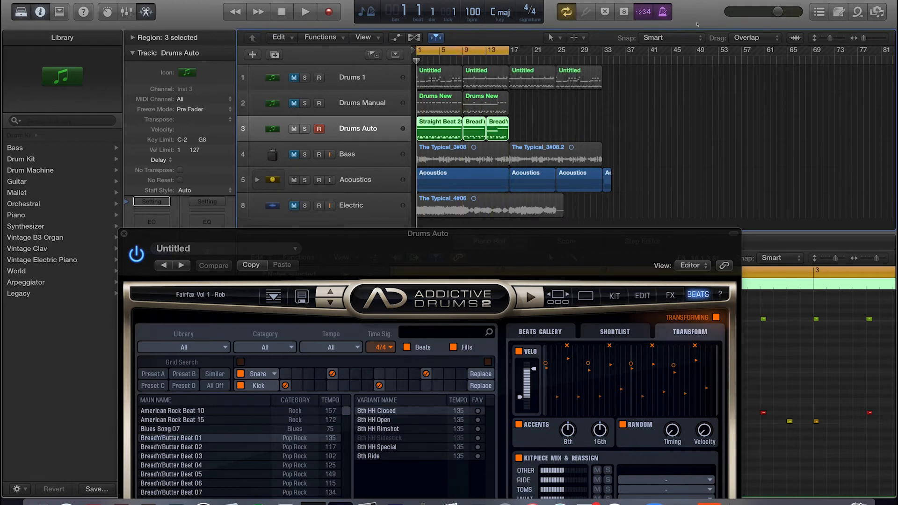
{"action": "left_click", "coordinate": [868, 38]}
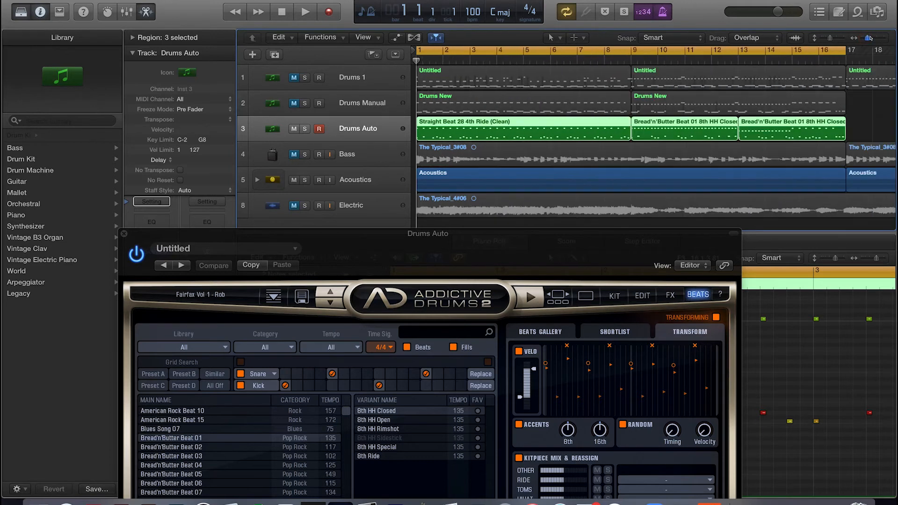
- Show the Addictive Drums 2 Kit page with its mixer and play the drums from bar 1
{"action": "left_click_drag", "start_coordinate": [533, 235], "coordinate": [597, 95]}
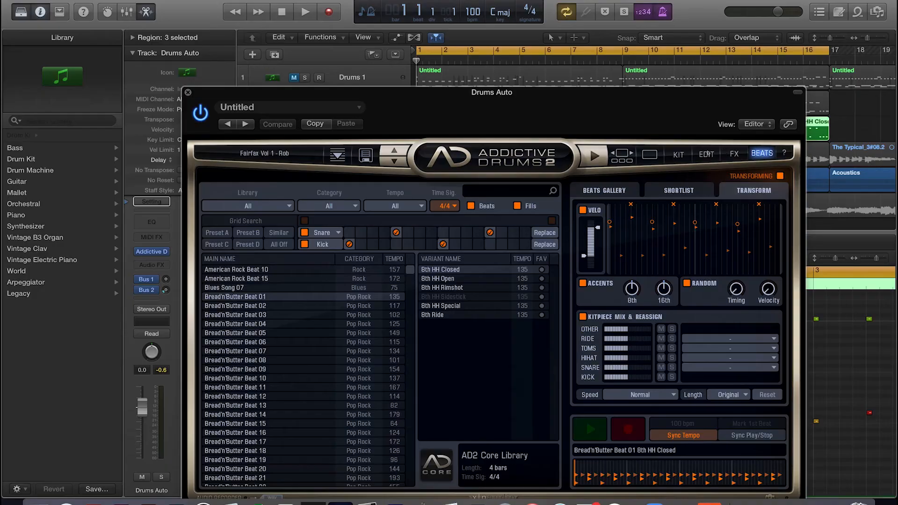
{"action": "left_click", "coordinate": [677, 154]}
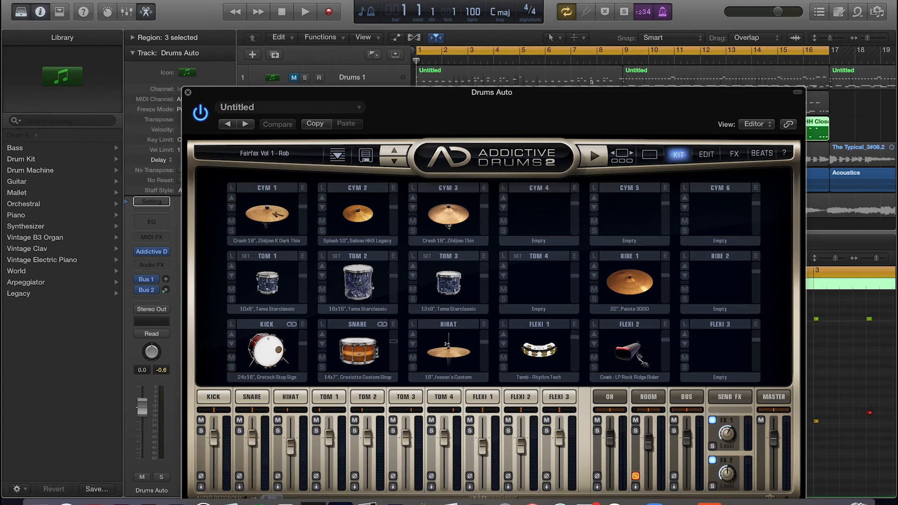
{"action": "left_click_drag", "start_coordinate": [570, 99], "coordinate": [486, 106]}
{"action": "key", "text": "space"}
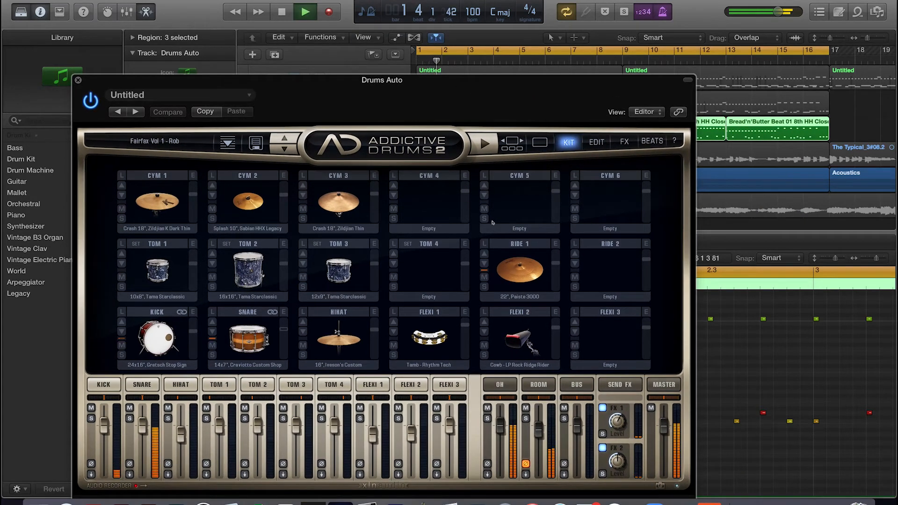
{"action": "key", "text": "space"}
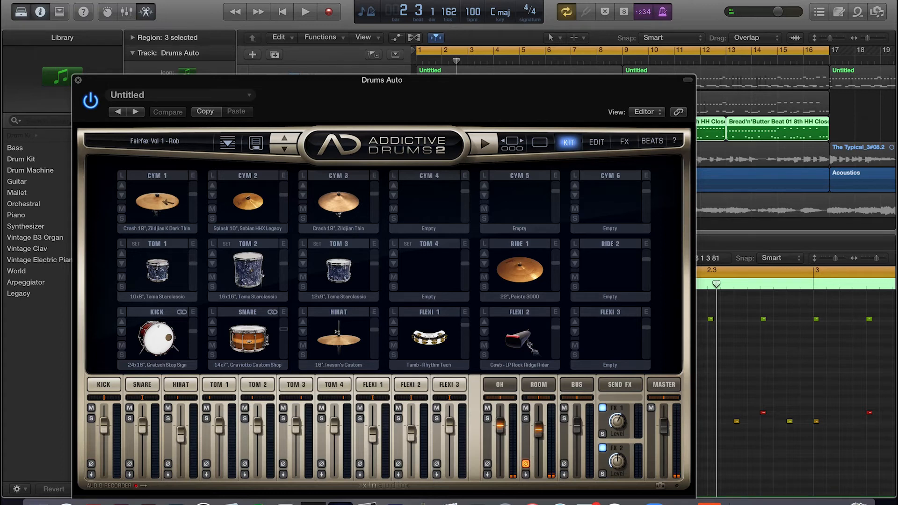
- Raise the hi-hat channel level slightly in the kit mixer and play the drums to audition the balance
{"action": "mouse_move", "coordinate": [181, 435]}
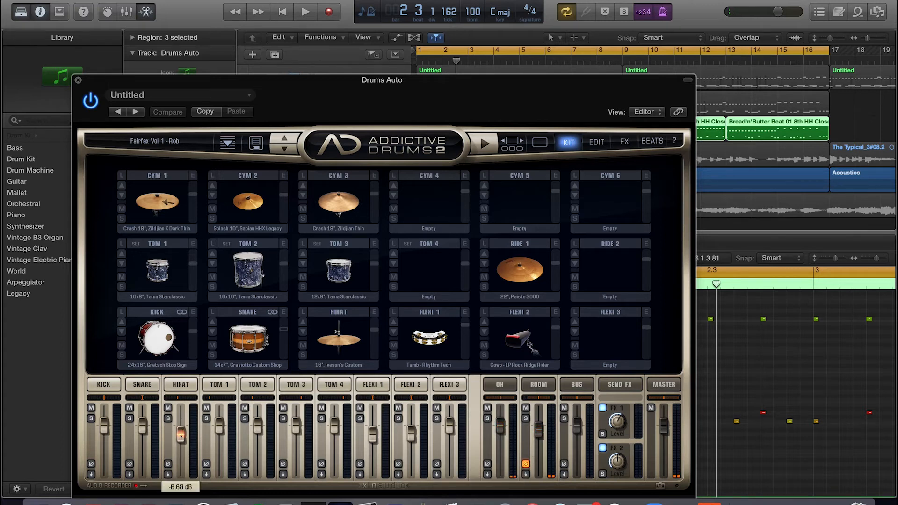
{"action": "left_click_drag", "start_coordinate": [180, 435], "coordinate": [180, 427]}
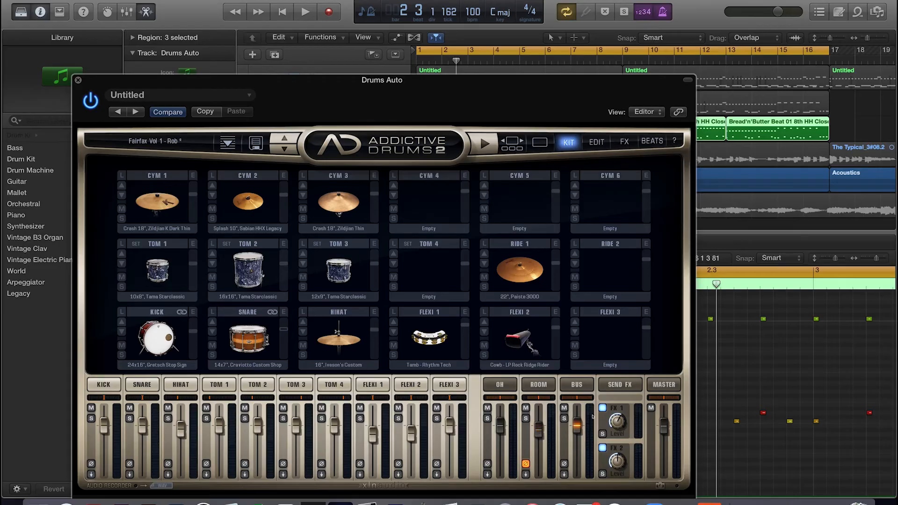
{"action": "key", "text": "space"}
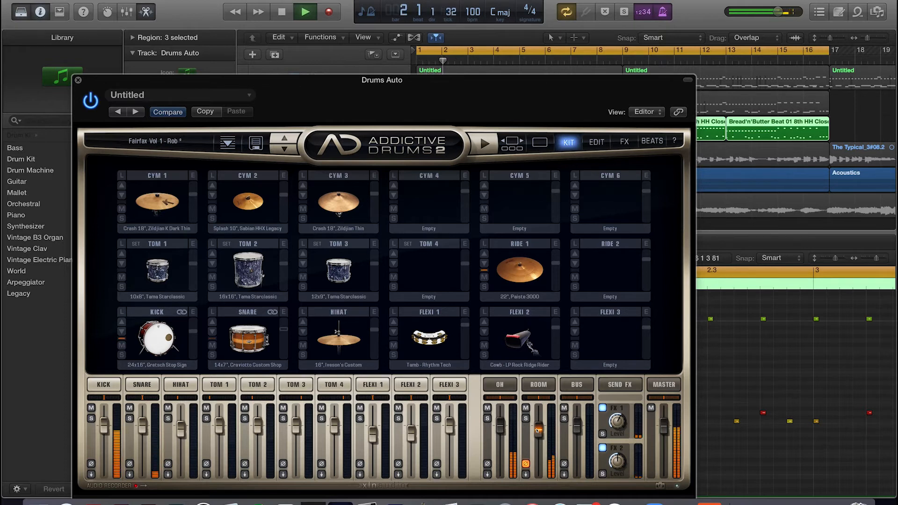
{"action": "key", "text": "space"}
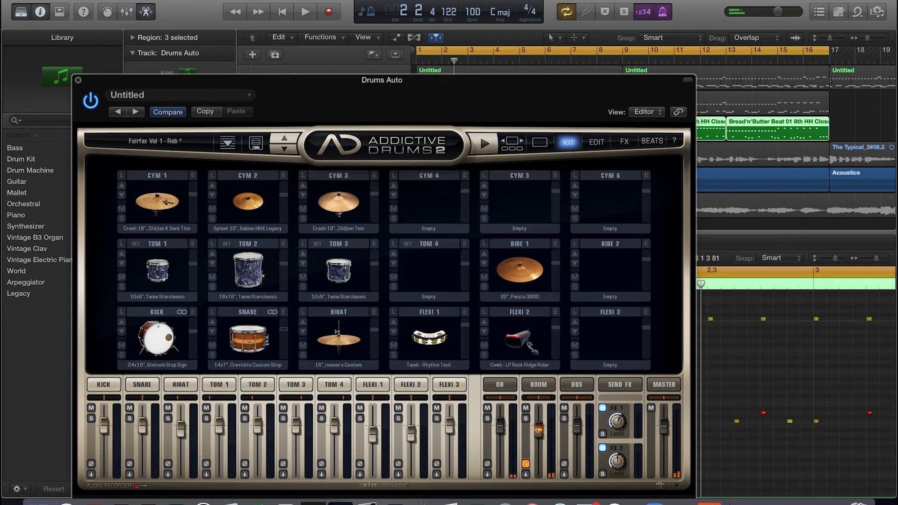
- During playback, lower the room channel to about -27 dB and bring it back up to roughly its original level
{"action": "key", "text": "space"}
{"action": "left_click_drag", "start_coordinate": [538, 430], "coordinate": [537, 460]}
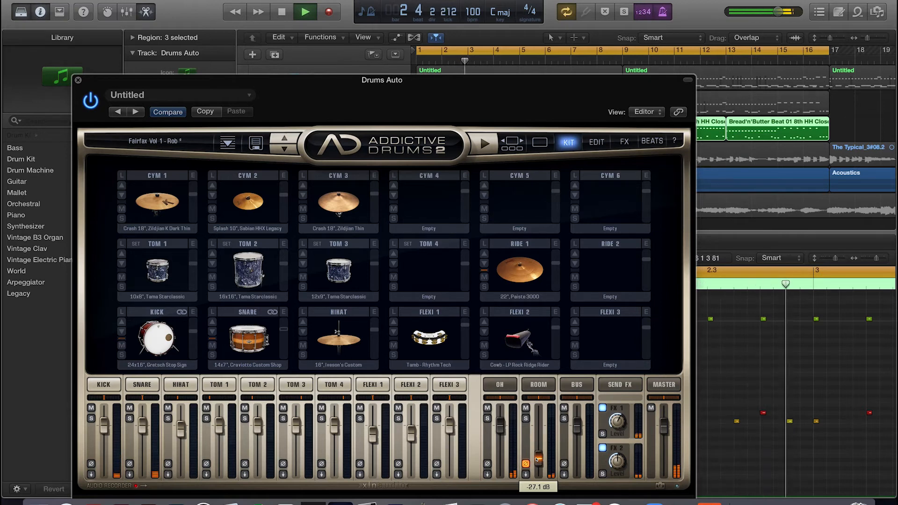
{"action": "left_click_drag", "start_coordinate": [537, 460], "coordinate": [539, 434]}
{"action": "key", "text": "space"}
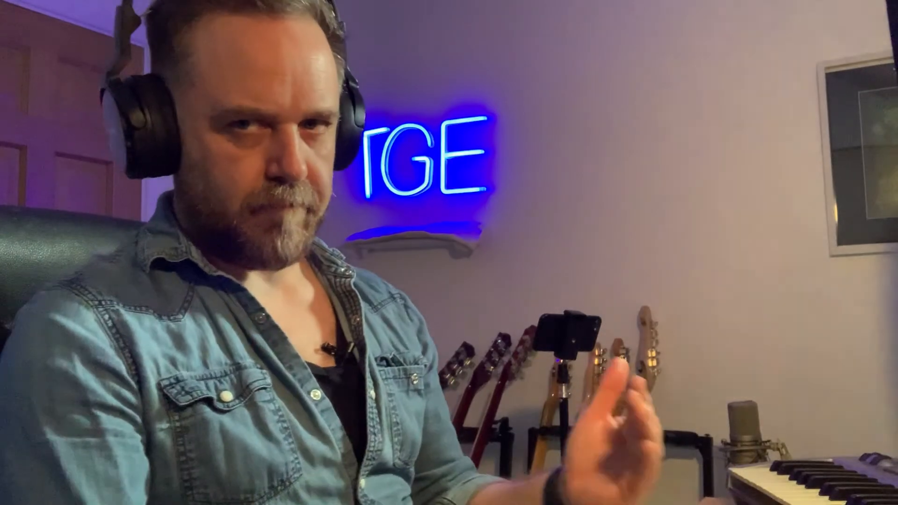